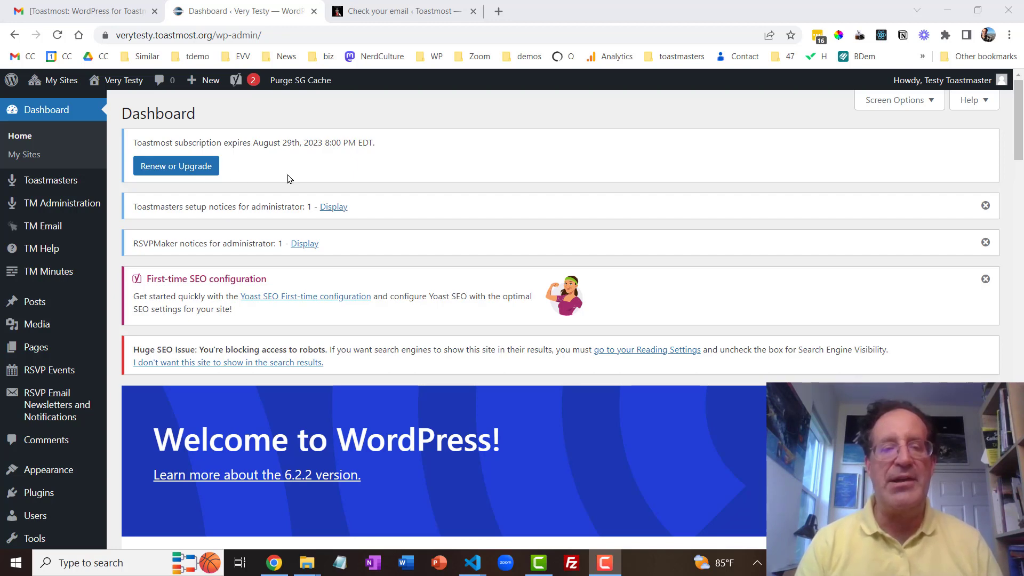
# Expand the Toastmasters setup notices and follow their link to Toastmasters Settings.
pyautogui.click(335, 209)
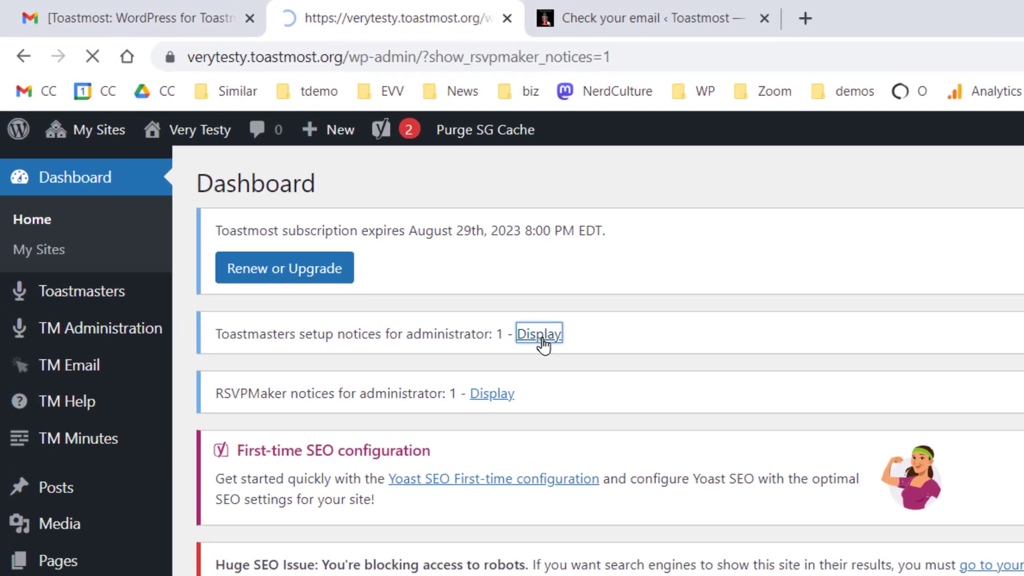
pyautogui.scroll(-1, 336, 213)
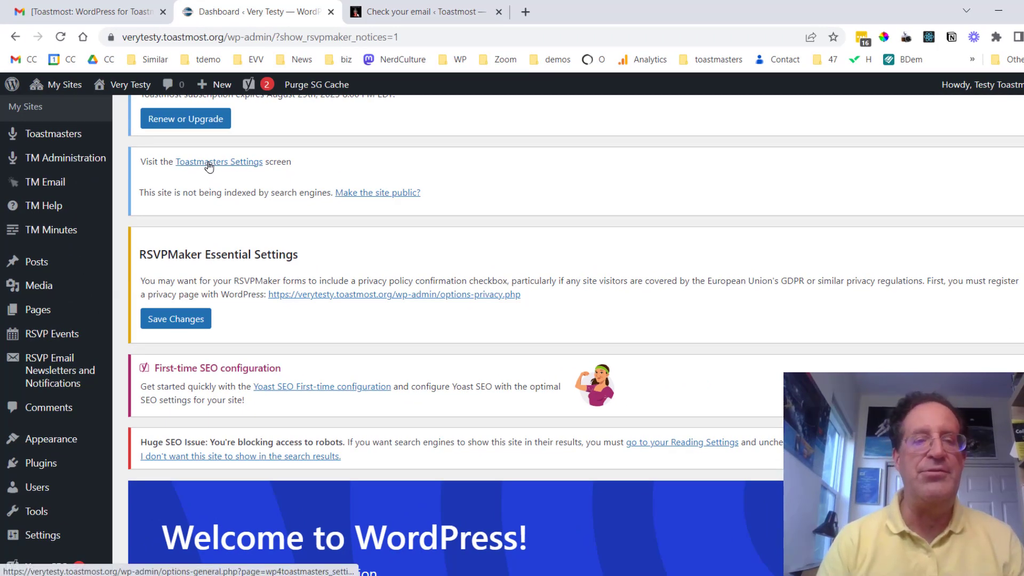
pyautogui.click(208, 161)
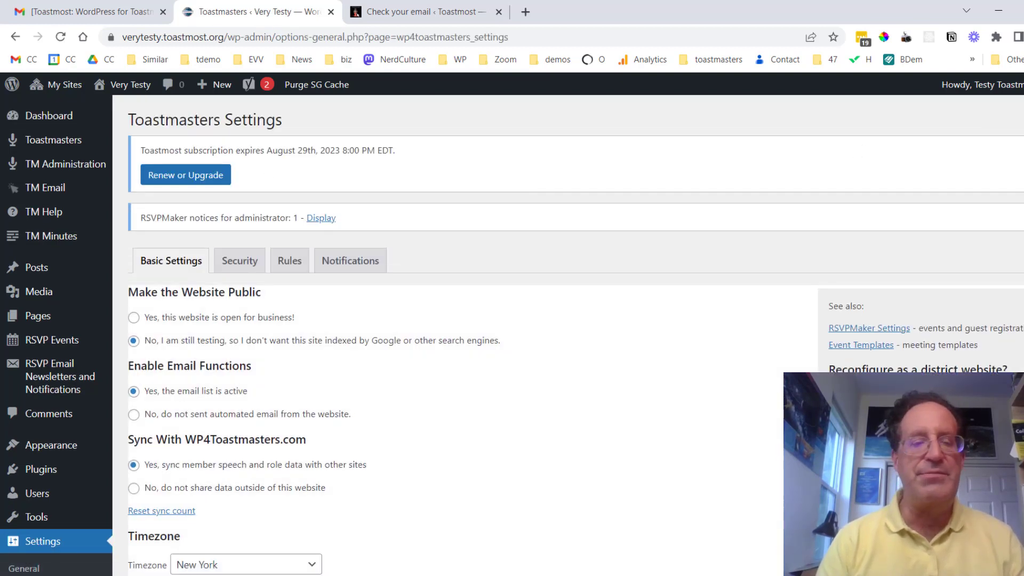
# Scroll Basic Settings past member sync and the New York timezone to the Officer List.
pyautogui.scroll(-2, 511, 335)
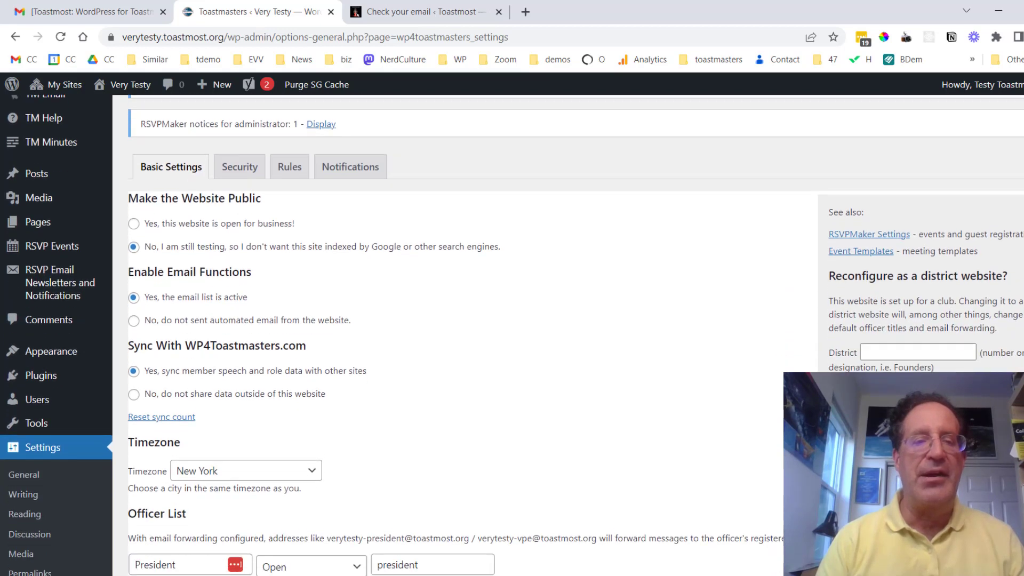
pyautogui.scroll(-1, 512, 335)
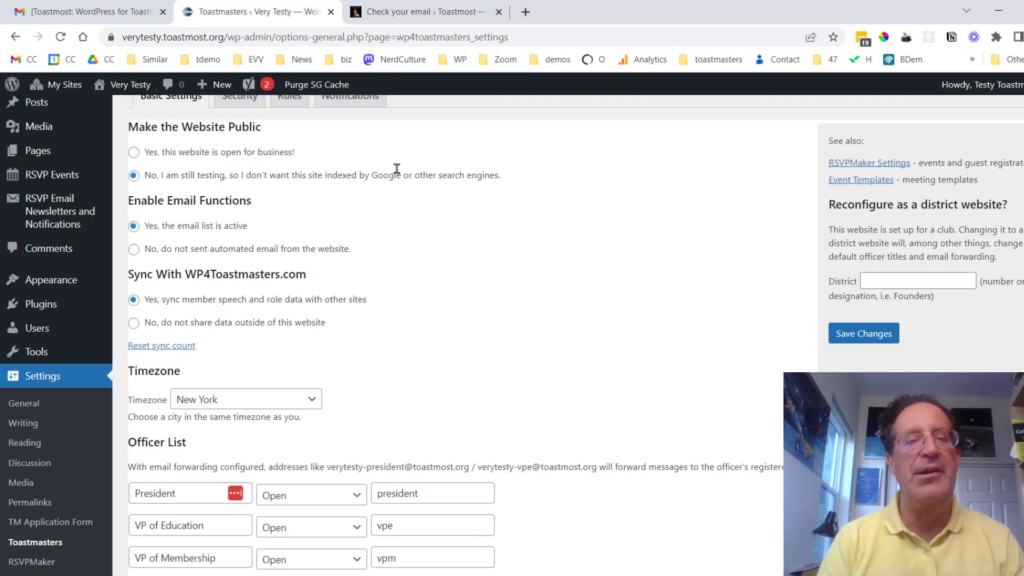
# Assign members as President, VP of Education and VP of Membership in the Officer List.
pyautogui.scroll(-3, 396, 168)
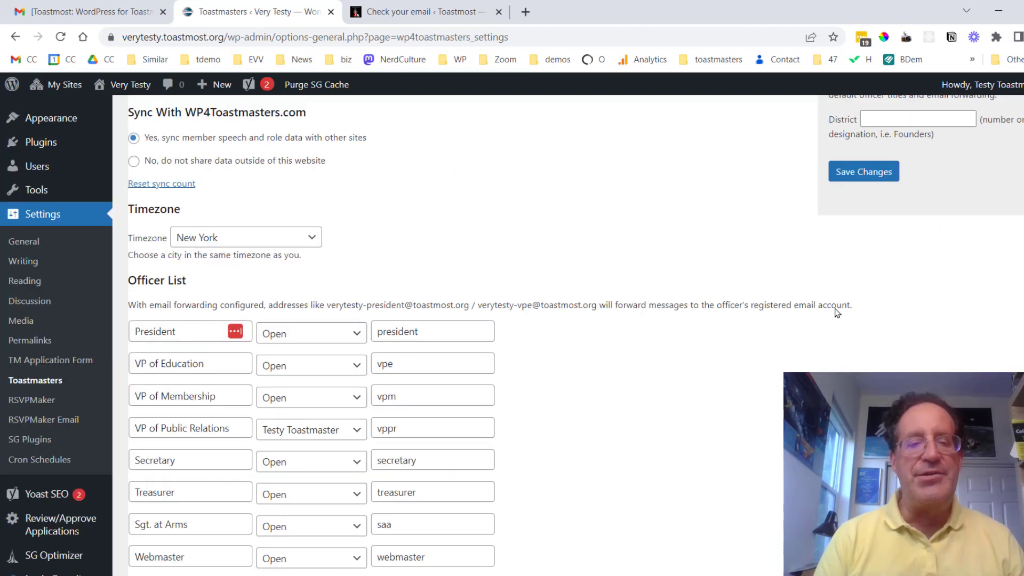
pyautogui.click(349, 338)
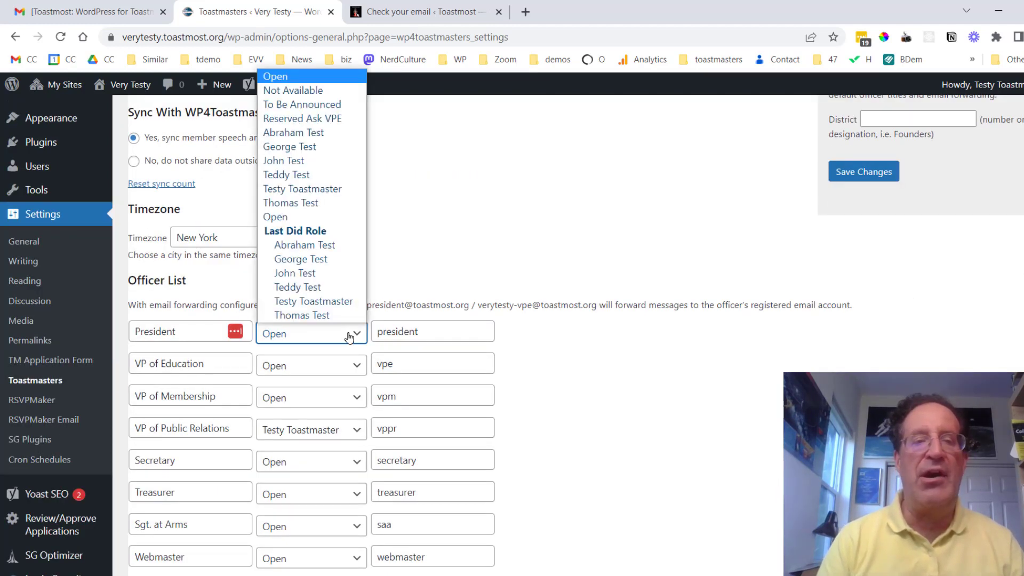
pyautogui.click(318, 149)
pyautogui.click(342, 364)
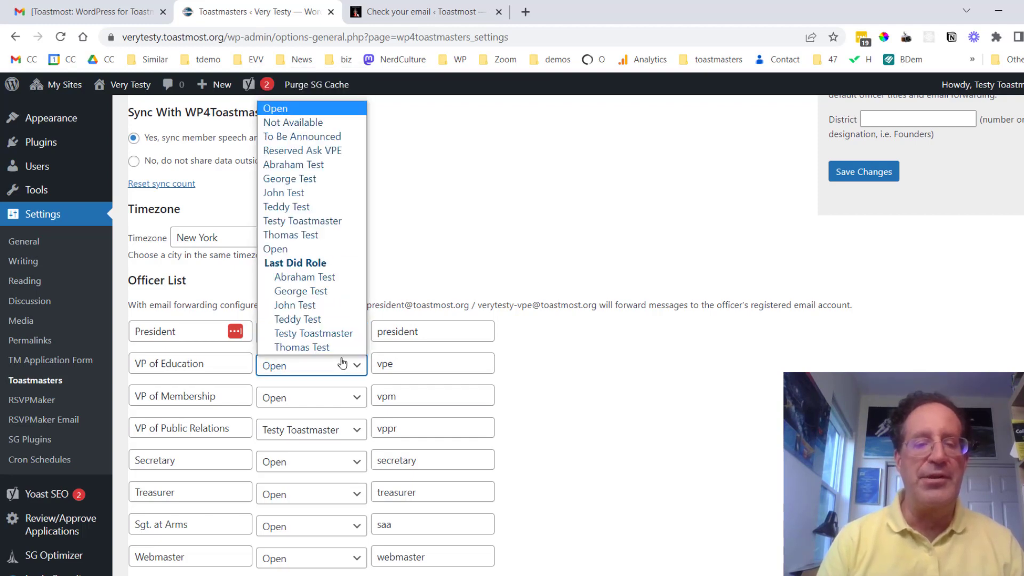
pyautogui.click(309, 164)
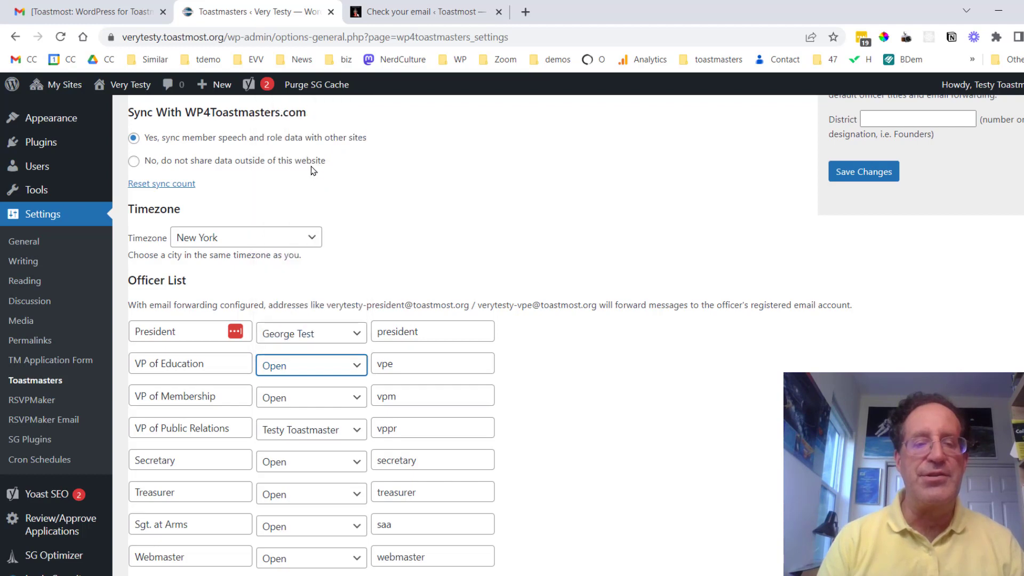
pyautogui.click(338, 397)
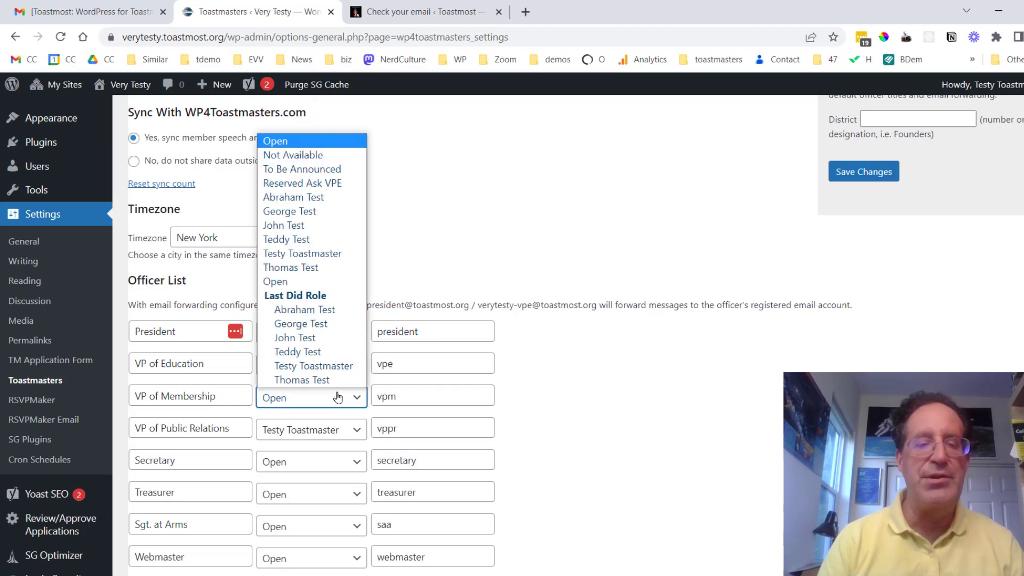
pyautogui.click(329, 266)
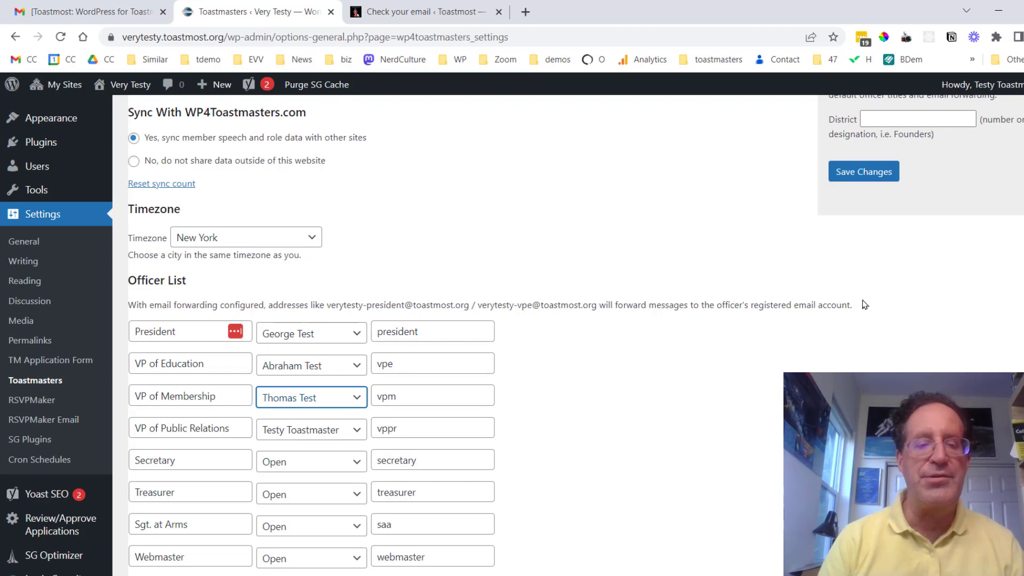
# Check the president forwarding alias and assign a member as Webmaster.
pyautogui.scroll(-4, 568, 335)
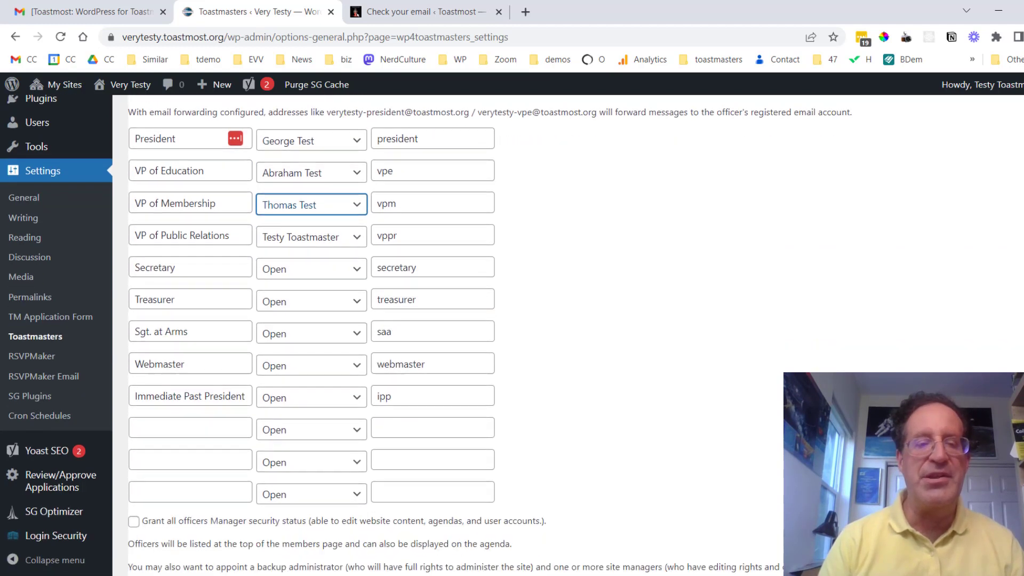
pyautogui.scroll(-1, 512, 334)
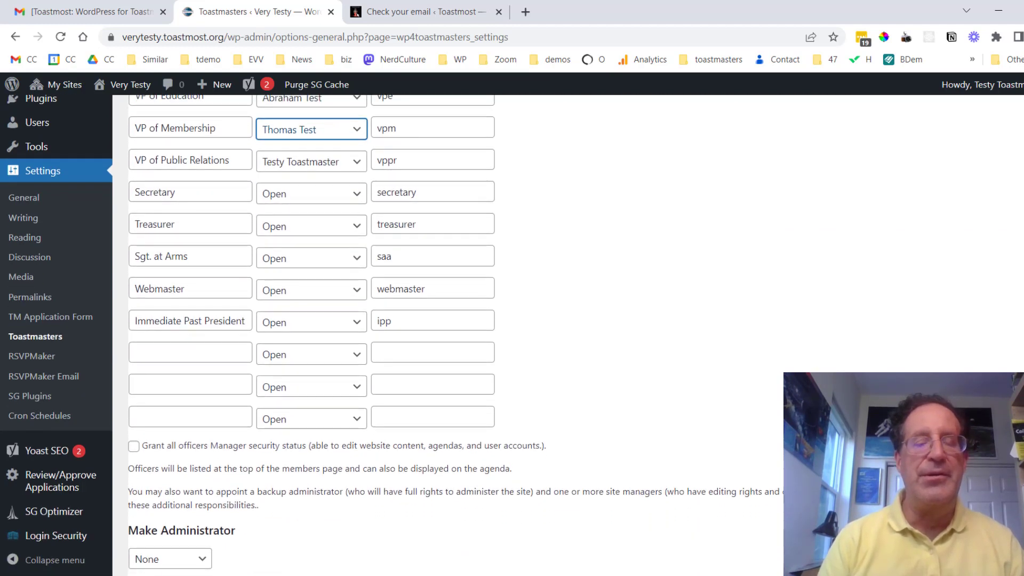
pyautogui.scroll(2, 512, 335)
pyautogui.scroll(-1, 512, 335)
pyautogui.scroll(1, 512, 335)
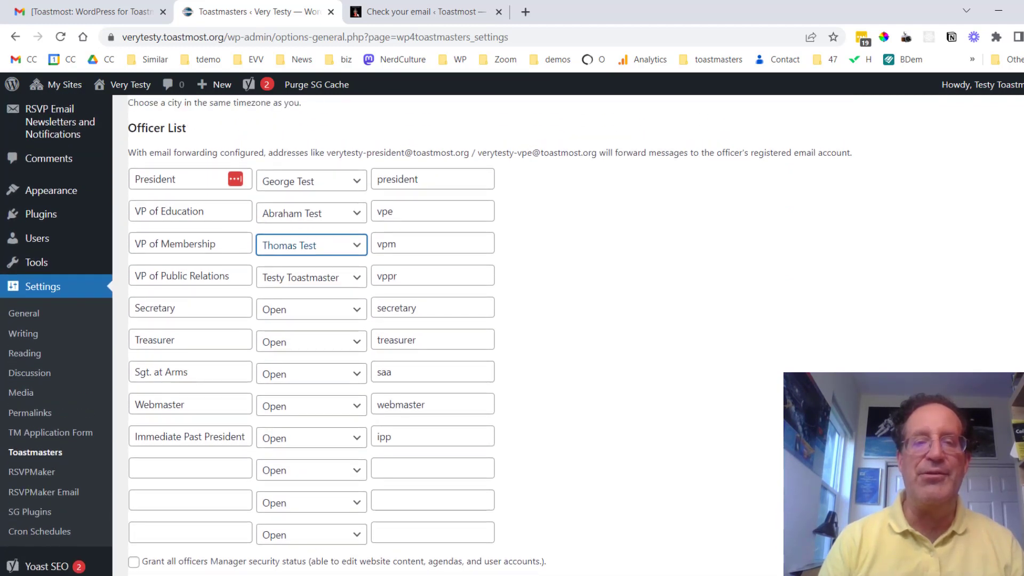
pyautogui.click(430, 180)
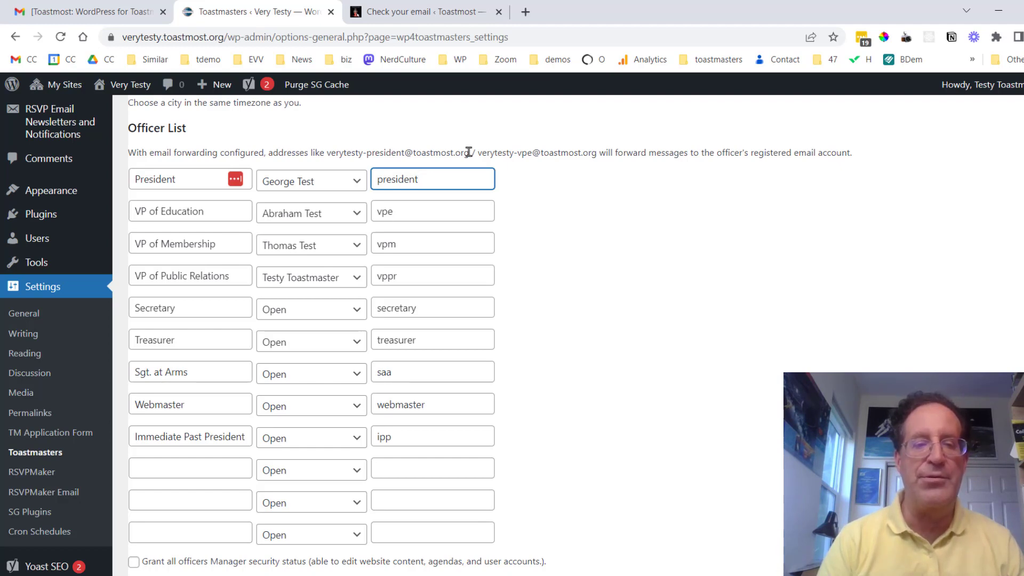
pyautogui.click(343, 411)
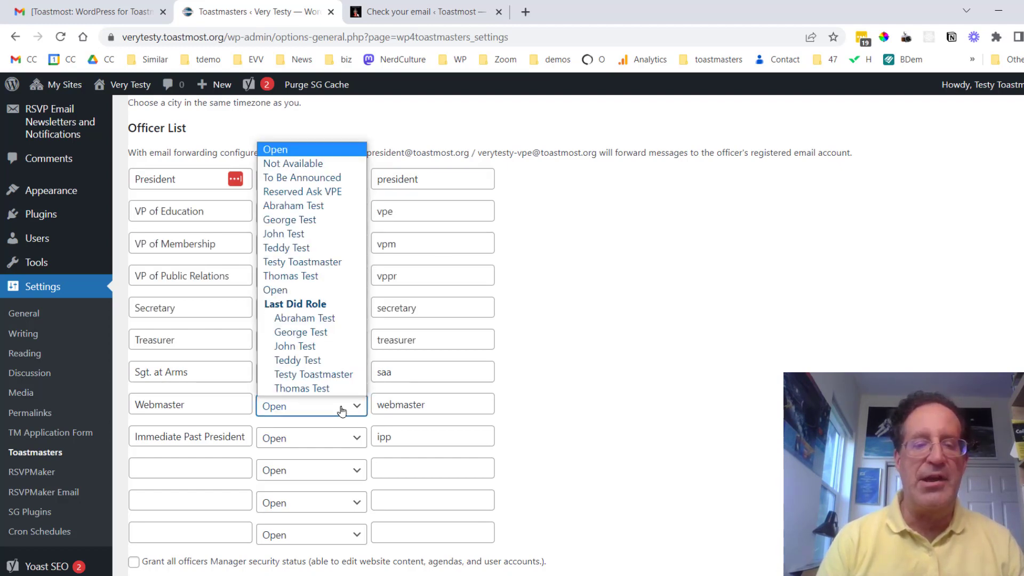
pyautogui.click(326, 262)
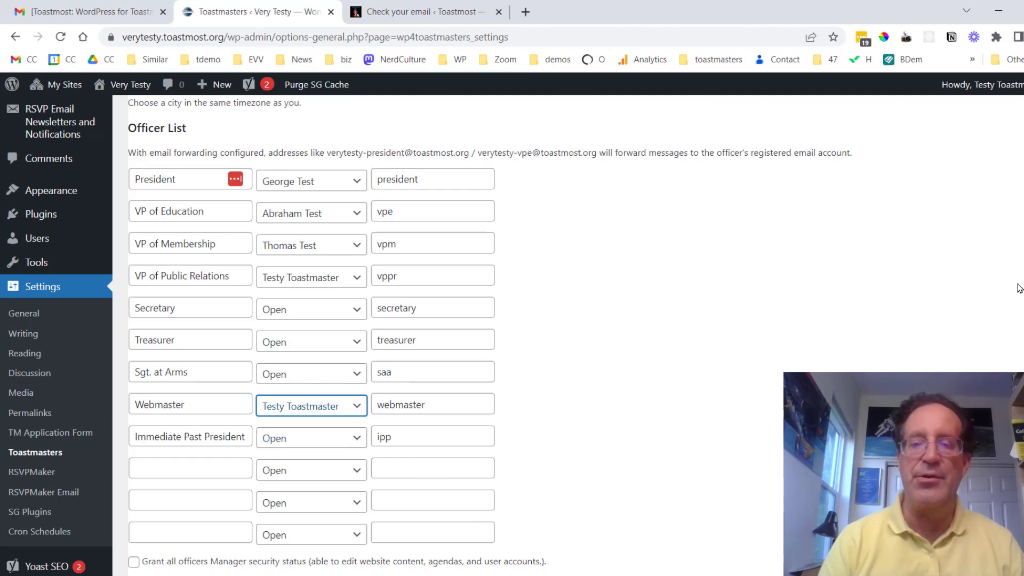
pyautogui.scroll(-8, 511, 331)
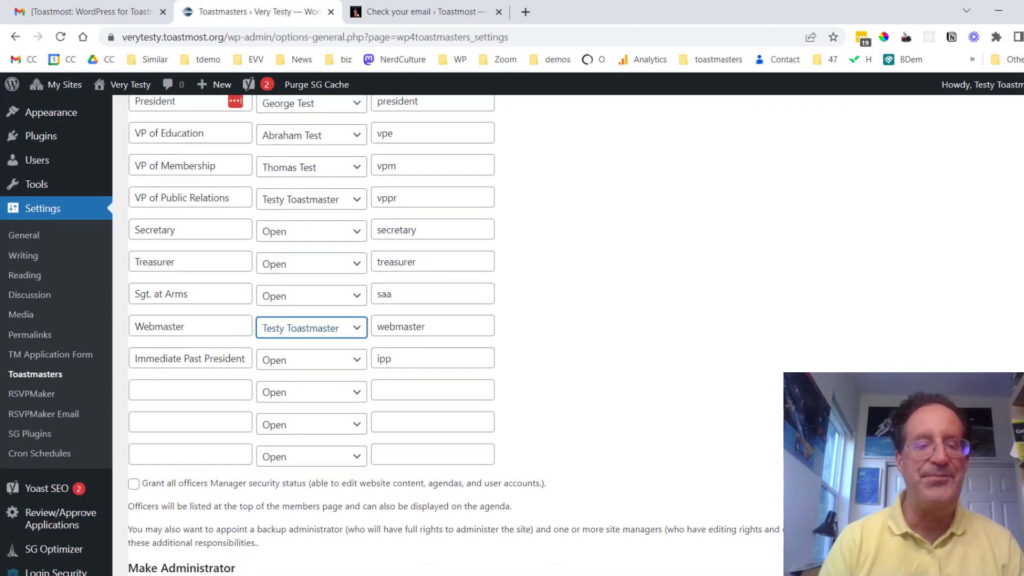
pyautogui.scroll(-2, 512, 331)
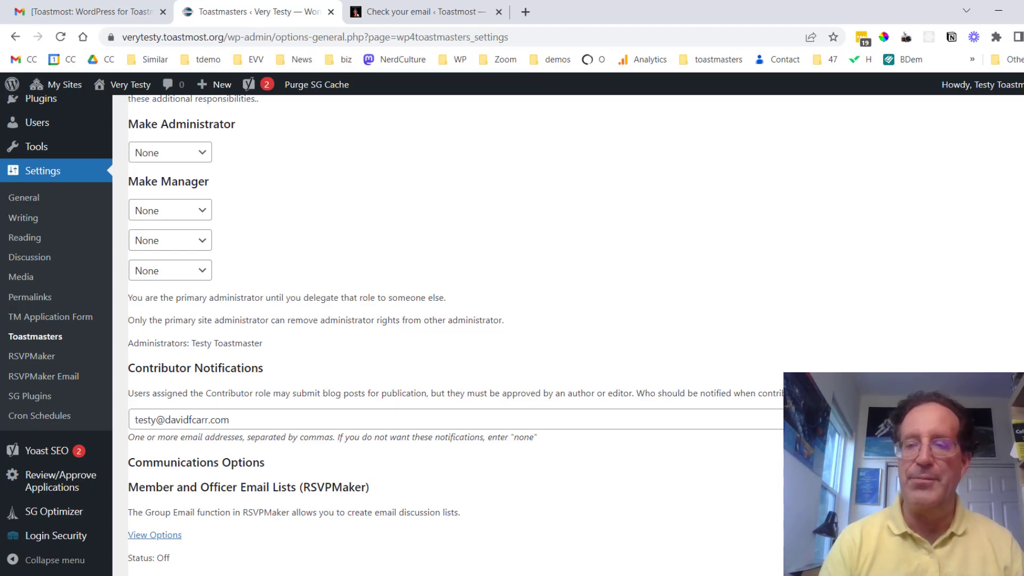
pyautogui.scroll(-5, 456, 331)
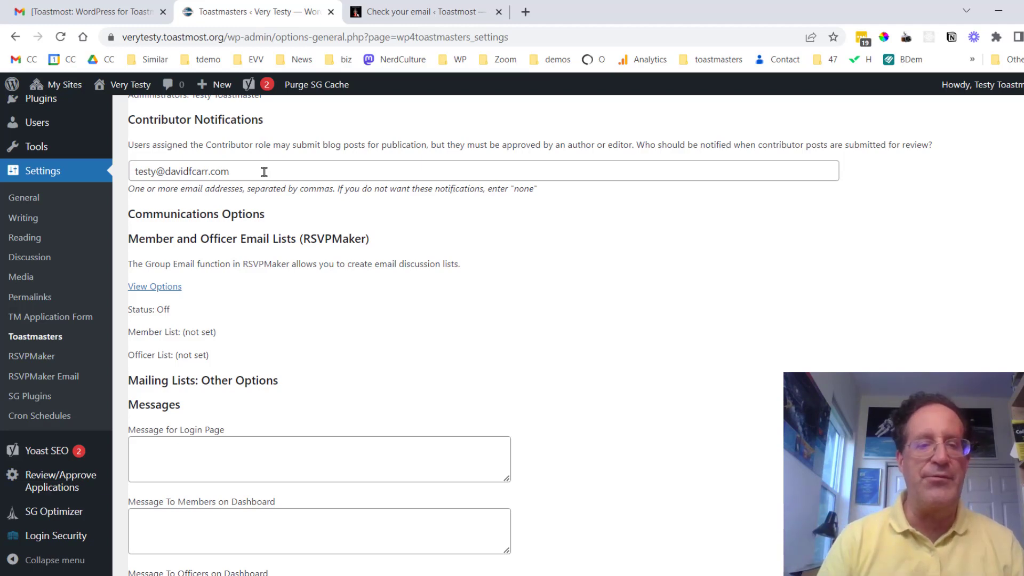
# Set Reminder to 1 day before and Reminder #2 to 2 hours before meetings.
pyautogui.scroll(-10, 287, 216)
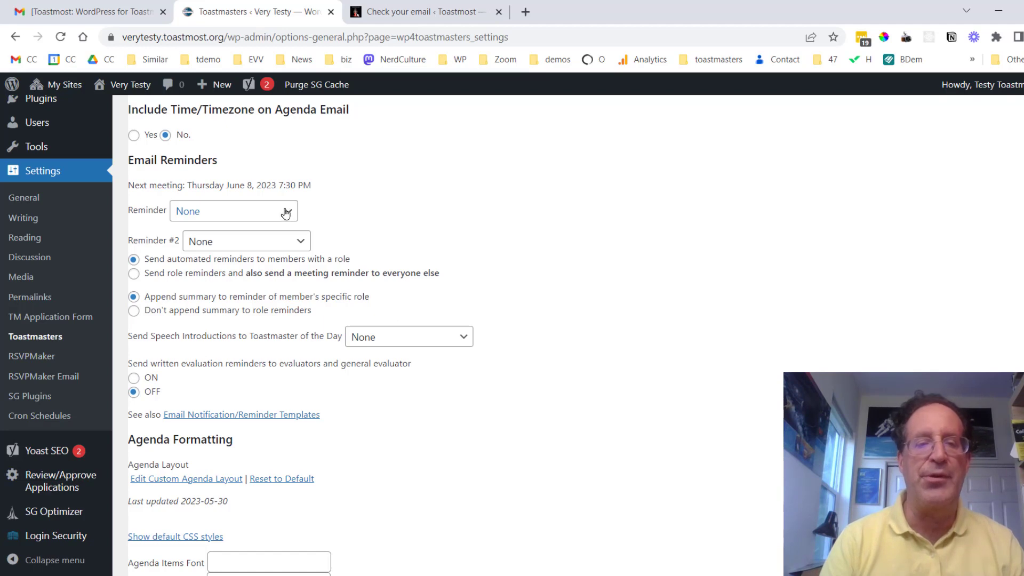
pyautogui.click(286, 214)
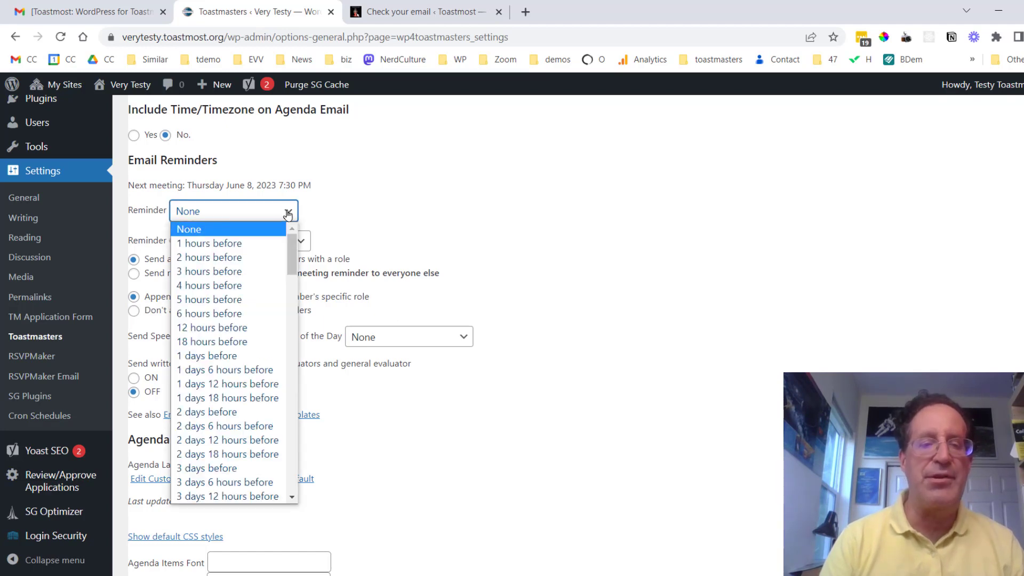
pyautogui.click(249, 357)
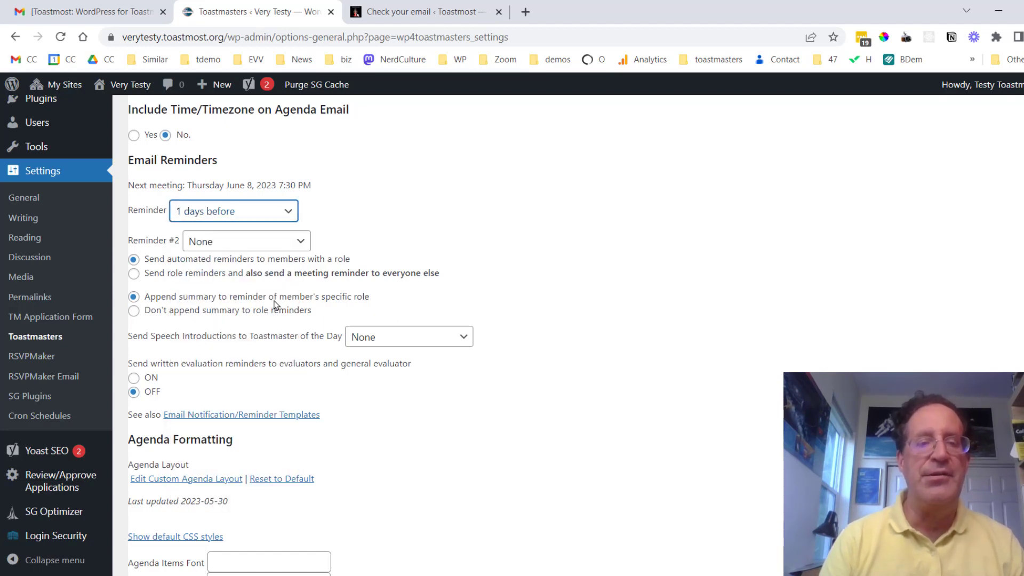
pyautogui.click(297, 245)
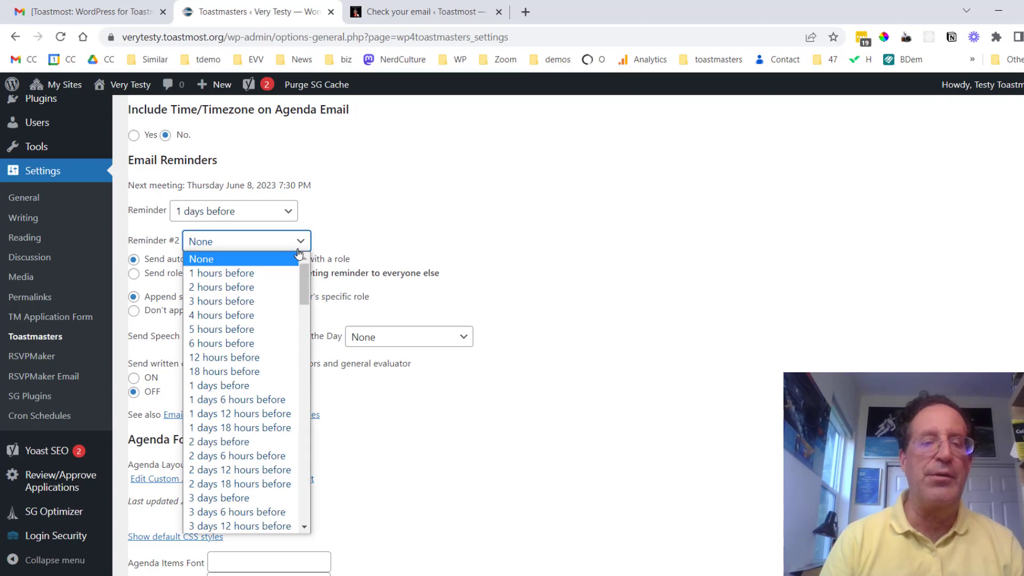
pyautogui.click(271, 287)
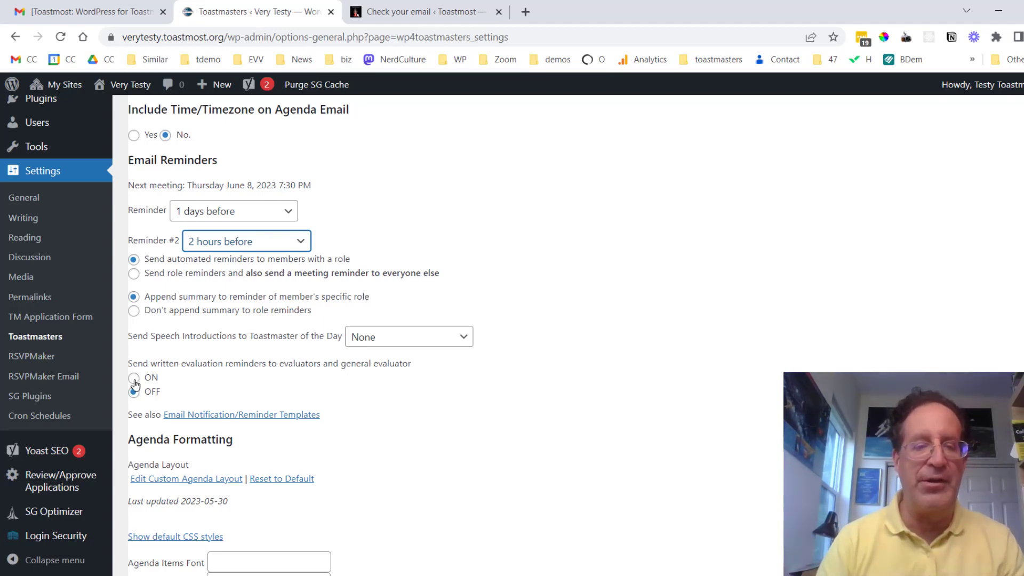
# Scroll to the bottom of the Toastmasters Settings page.
pyautogui.scroll(-10, 338, 514)
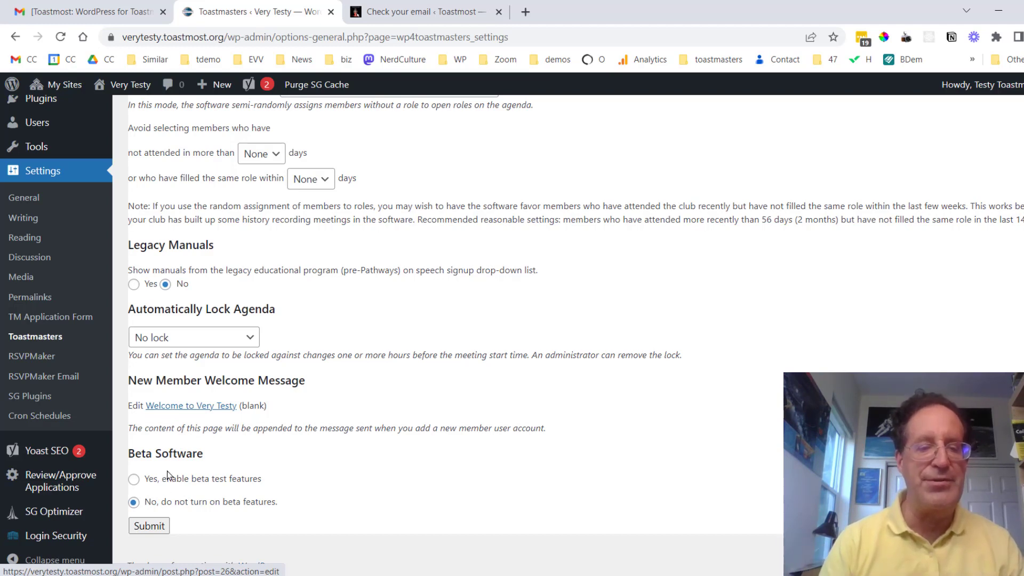
# Save the Toastmasters settings changes.
pyautogui.click(148, 526)
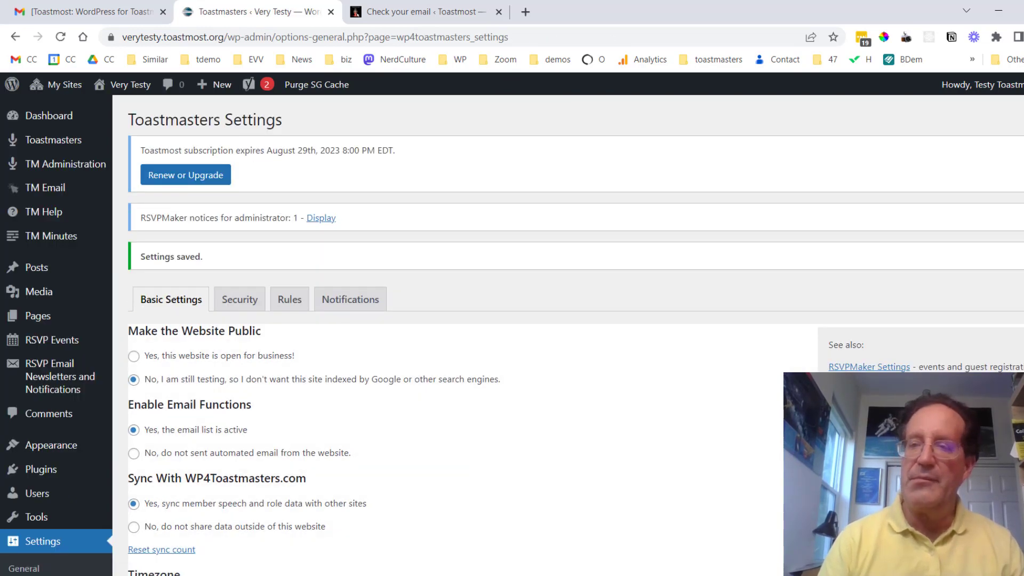
pyautogui.scroll(-9, 576, 335)
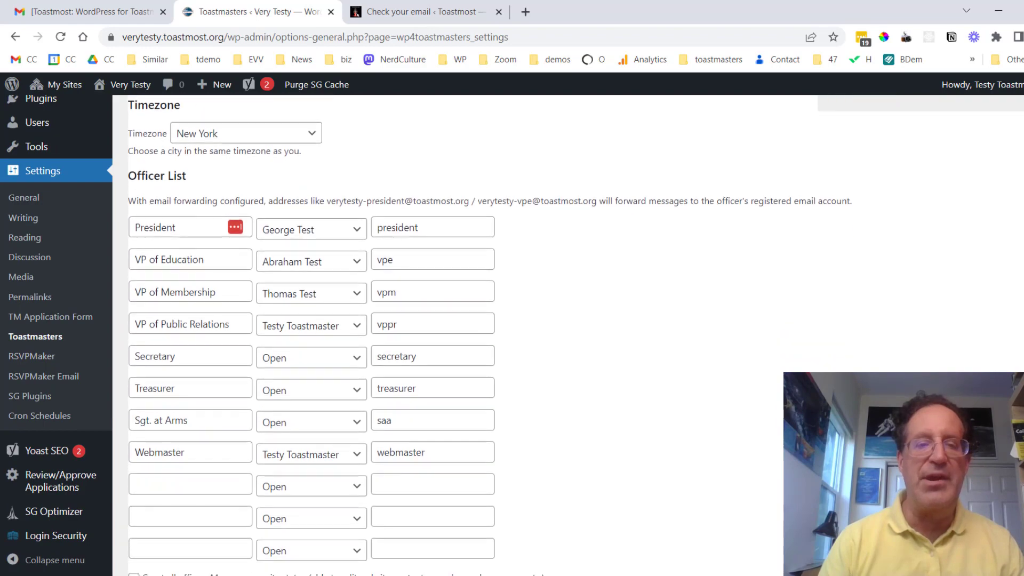
pyautogui.scroll(-2, 576, 334)
# Review the officer list, then open the TM Email > Email Lists setup page.
pyautogui.scroll(5, 576, 335)
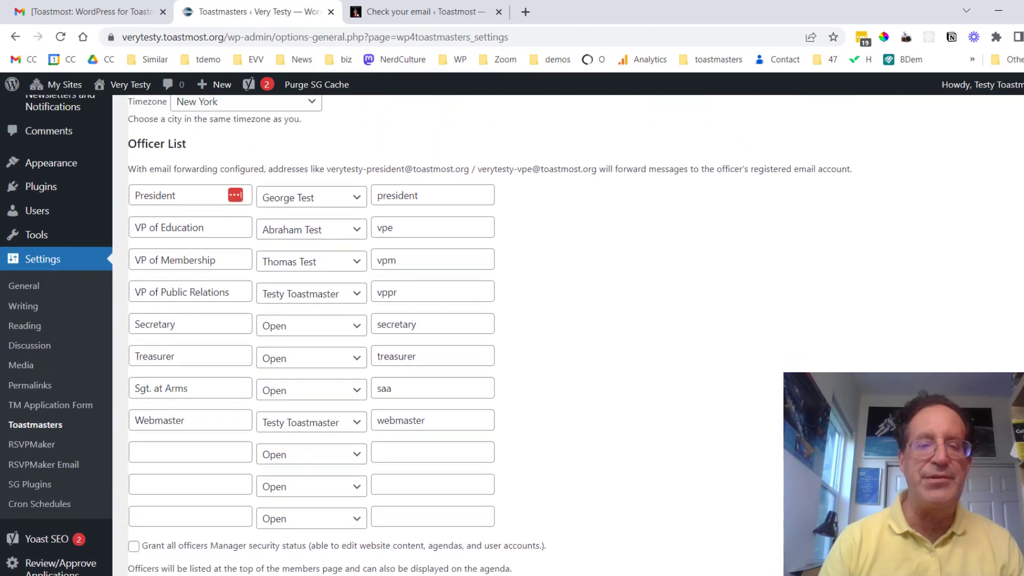
pyautogui.scroll(5, 576, 335)
pyautogui.scroll(-10, 576, 335)
pyautogui.scroll(5, 576, 335)
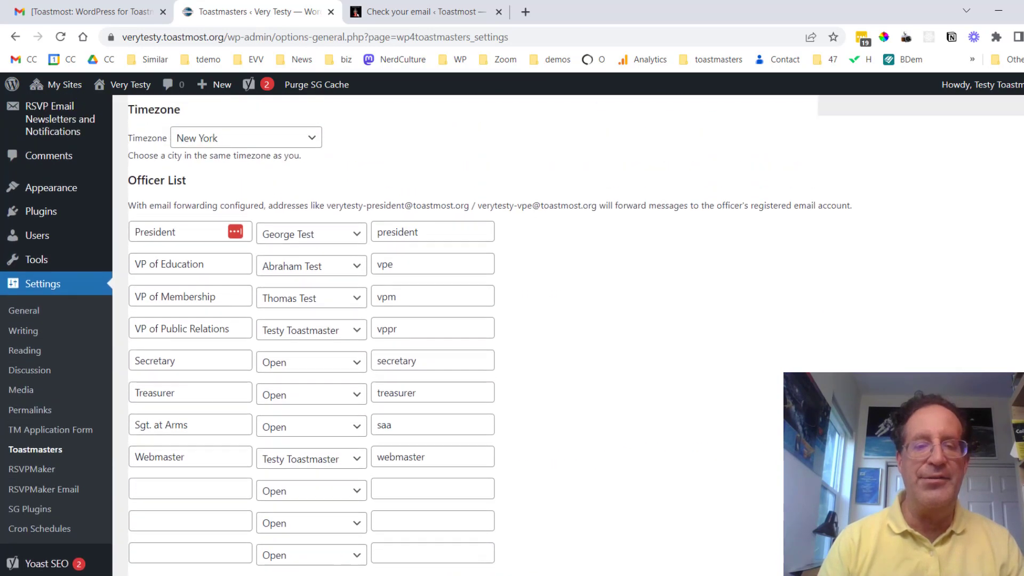
pyautogui.scroll(5, 576, 335)
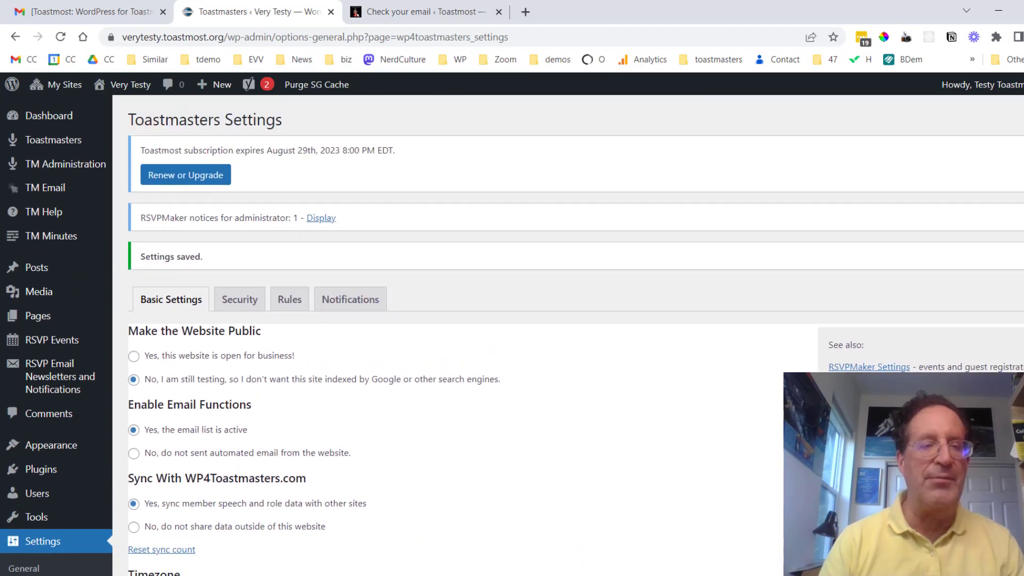
pyautogui.moveTo(67, 187)
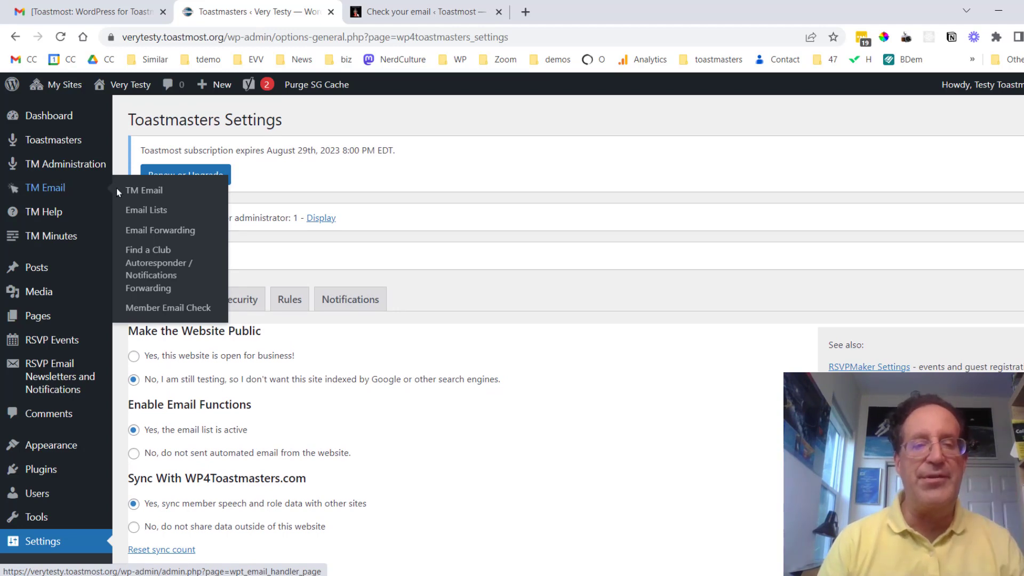
pyautogui.click(159, 209)
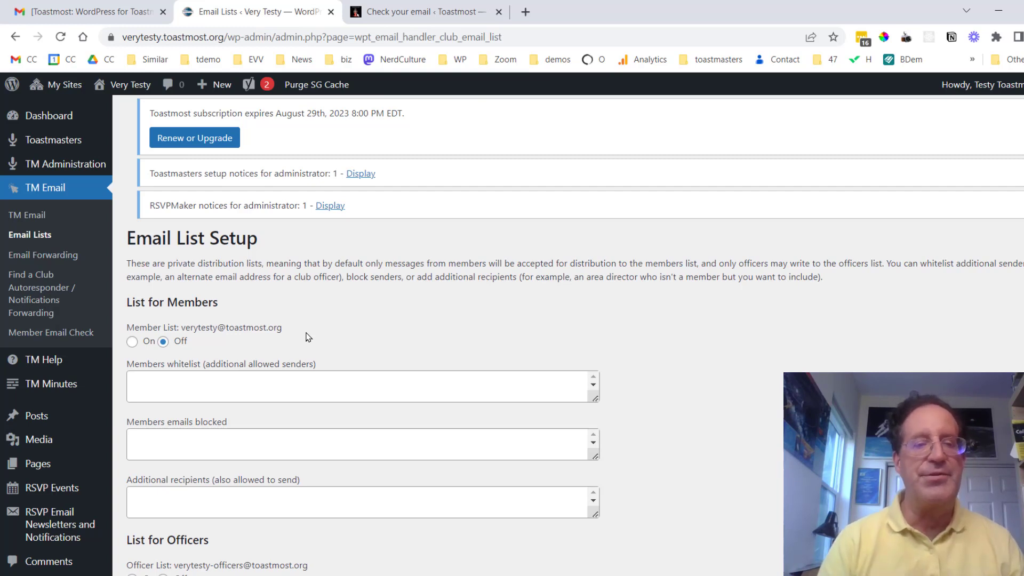
# Switch the List for Members to On and select the Members whitelist box.
pyautogui.click(131, 341)
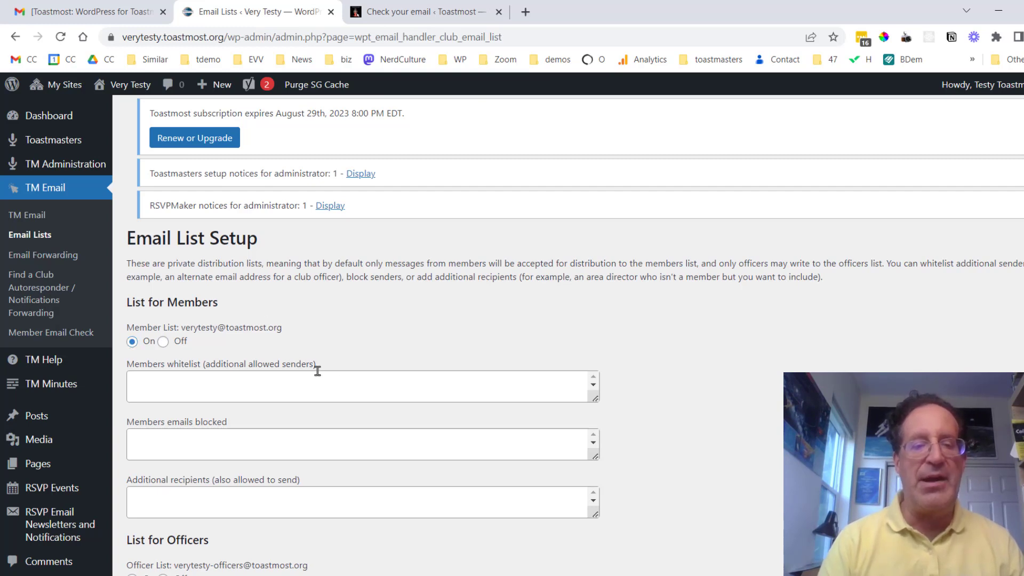
pyautogui.click(263, 386)
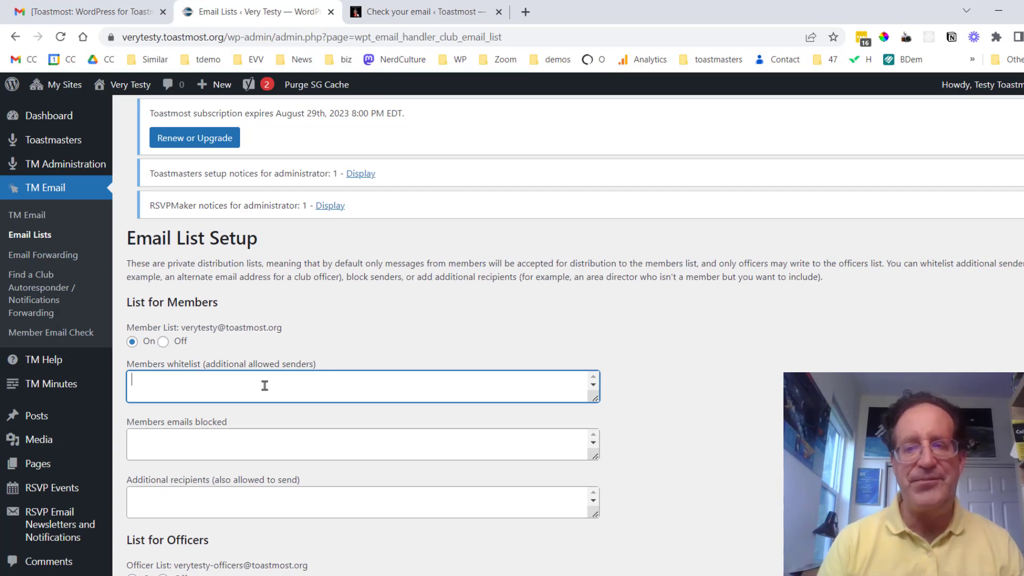
# Switch the Officer List On, select its whitelist box, and save the email list settings.
pyautogui.scroll(-5, 383, 354)
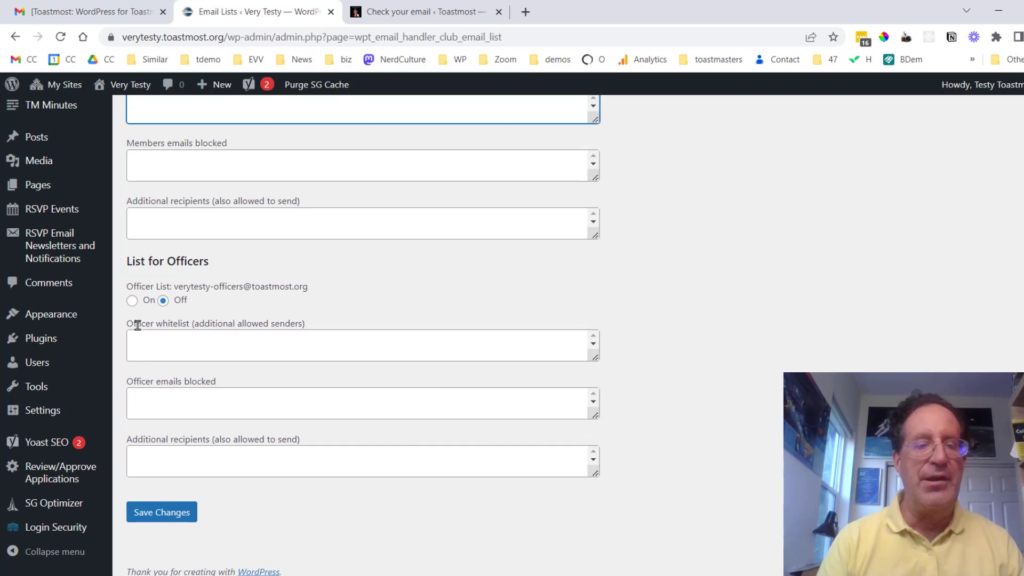
pyautogui.click(132, 300)
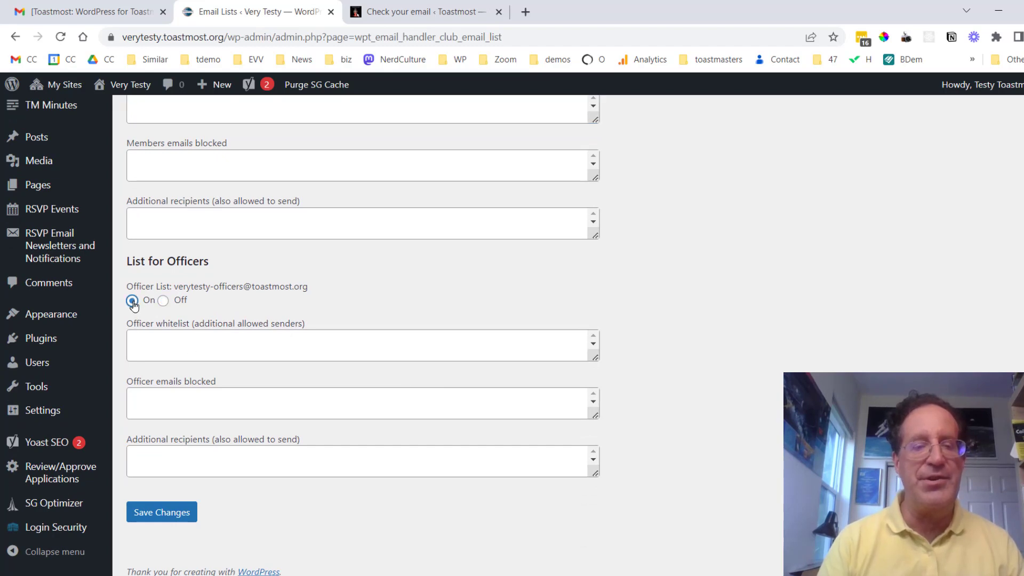
pyautogui.click(230, 349)
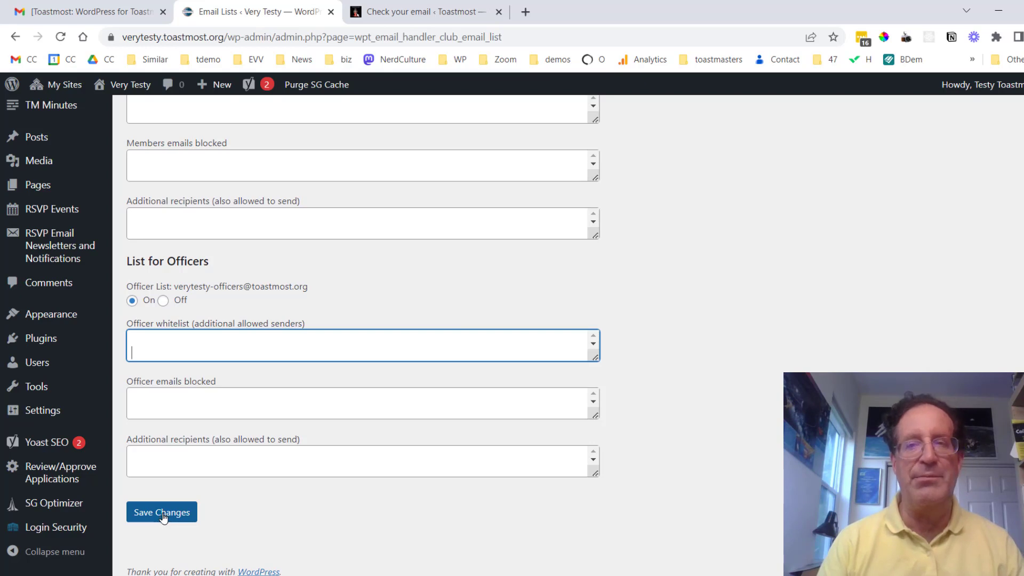
pyautogui.click(163, 518)
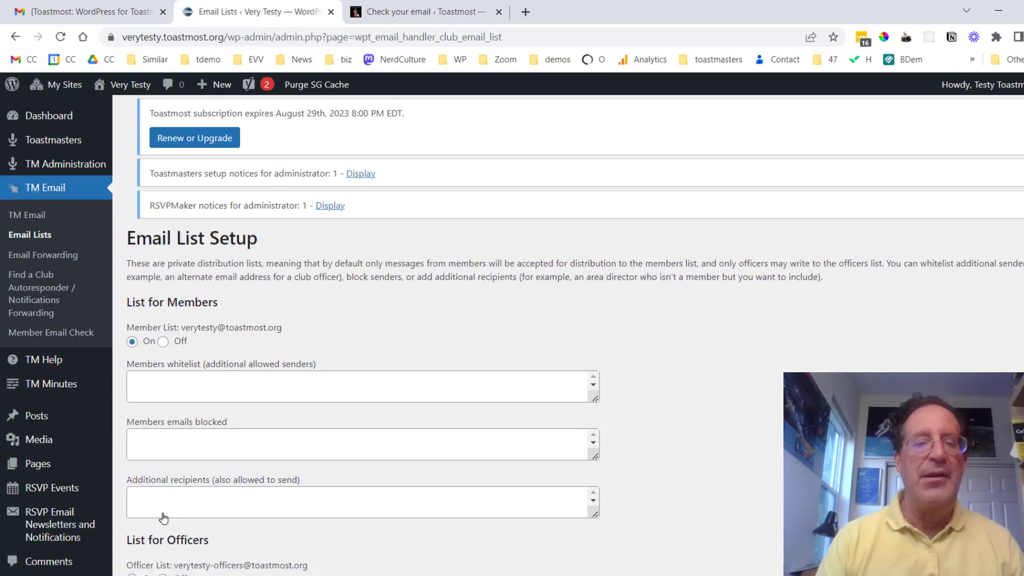
# On the Email Forwarding page, enter 'mentors' as a new forwarder name, ready for recipients.
pyautogui.click(59, 256)
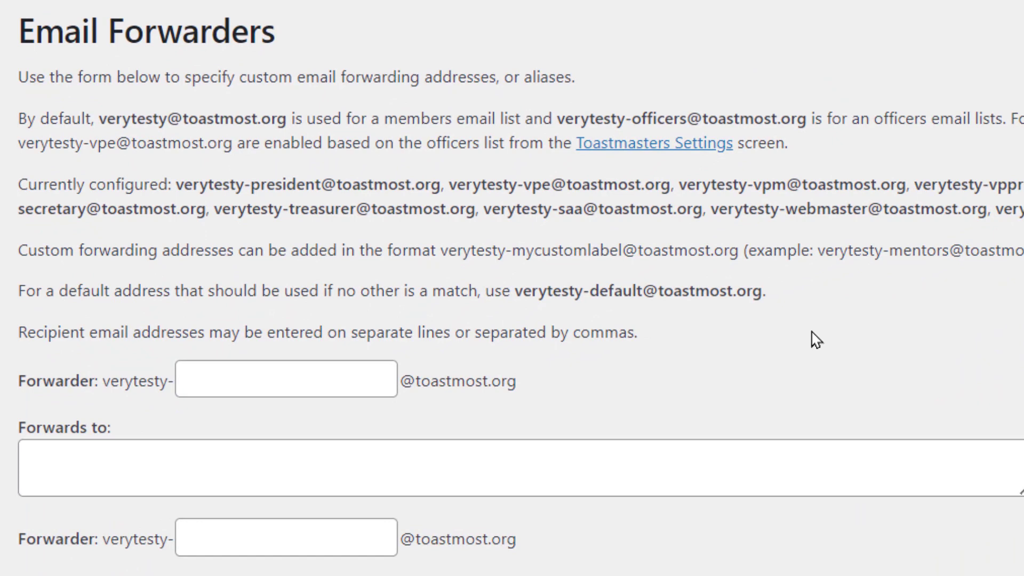
pyautogui.scroll(-7, 816, 340)
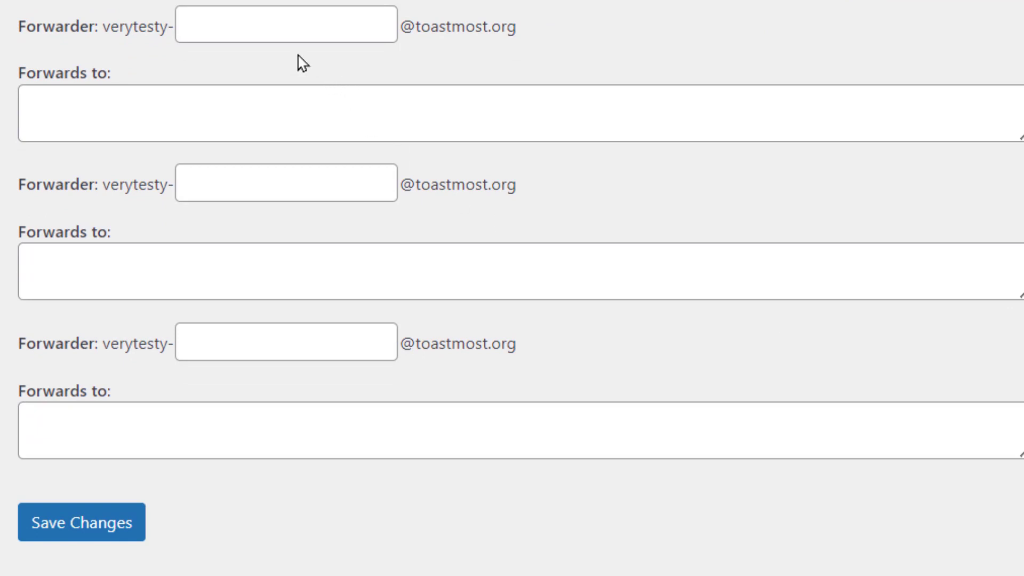
pyautogui.click(275, 20)
pyautogui.write('mentors')
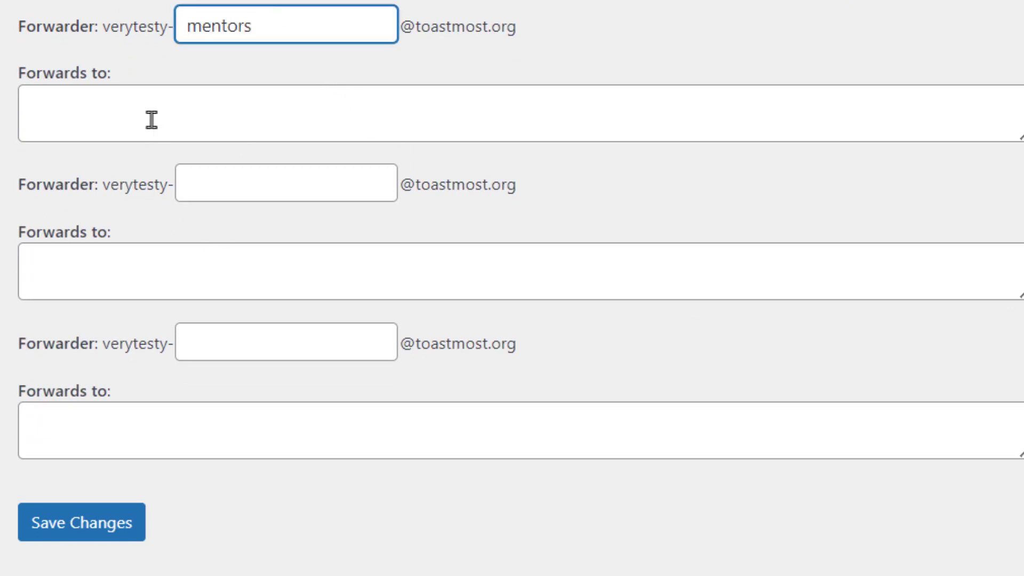
pyautogui.click(106, 94)
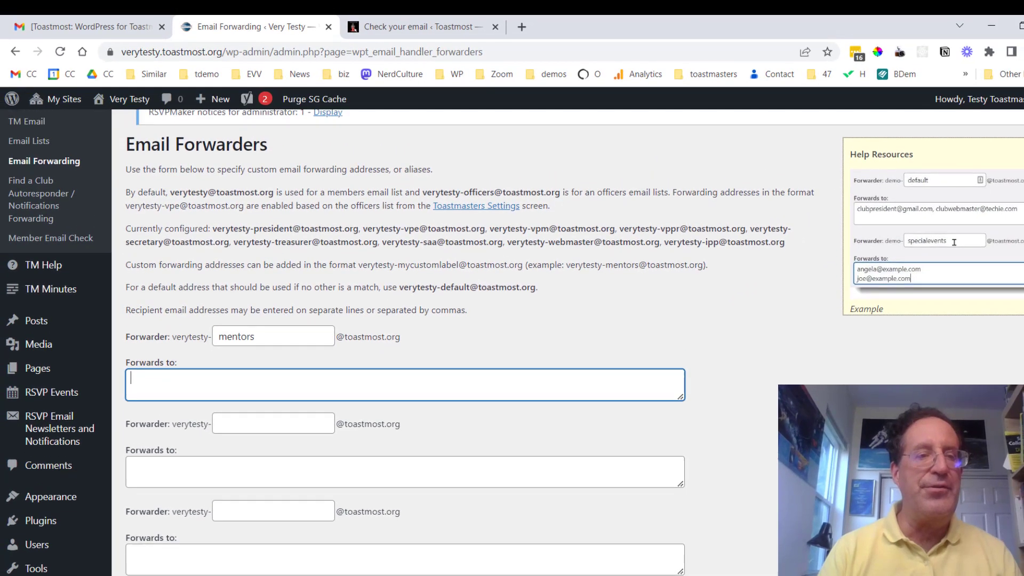
pyautogui.scroll(1, 512, 341)
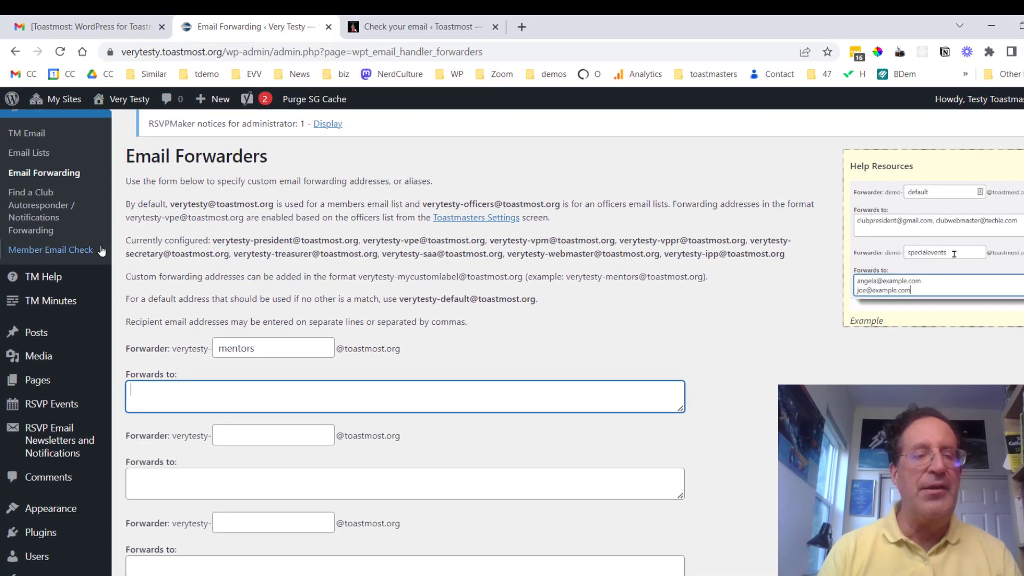
# On the Find a Club Autoresponder / Notifications page, choose 'I will register … in Club Central'.
pyautogui.click(32, 209)
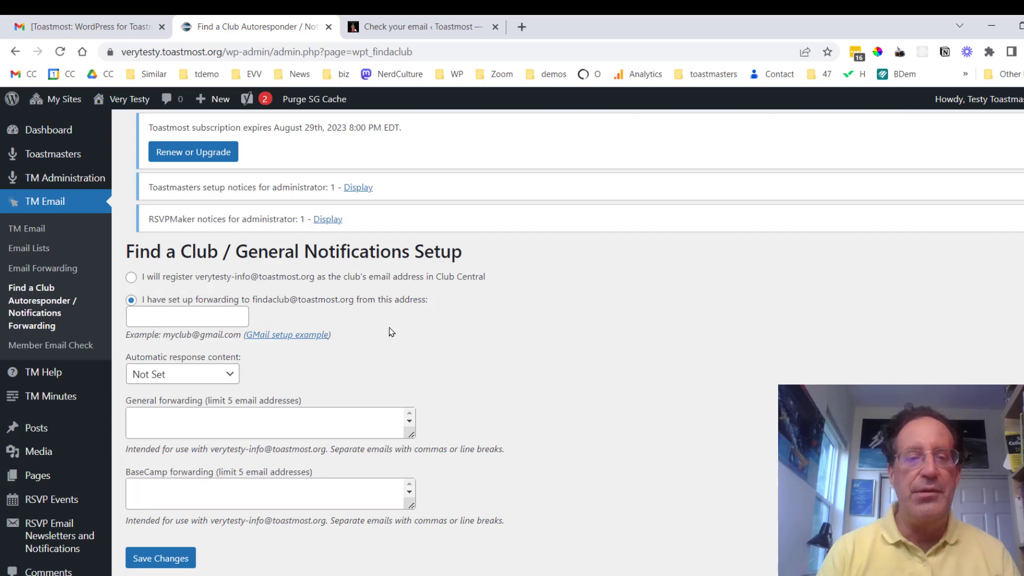
pyautogui.click(131, 276)
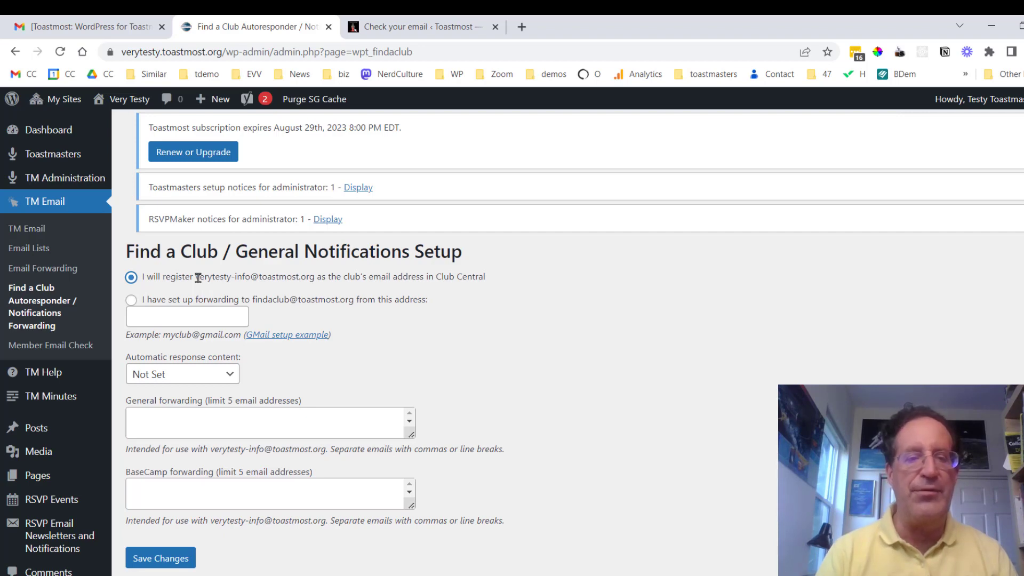
# Enter the president's toastmost.org forwarding address in the BaseCamp forwarding field.
pyautogui.click(228, 422)
pyautogui.click(233, 497)
pyautogui.press('BackSpace')
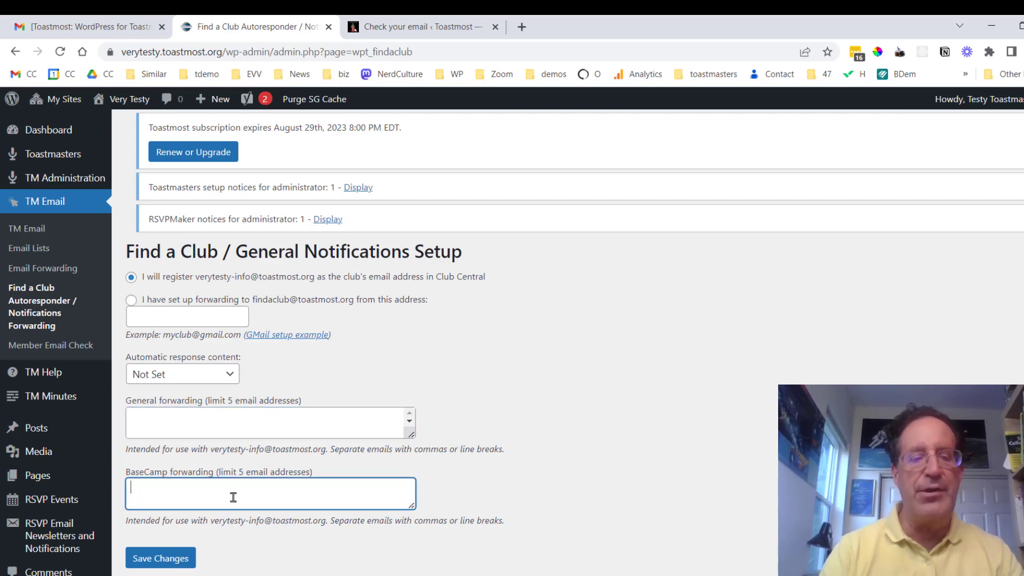
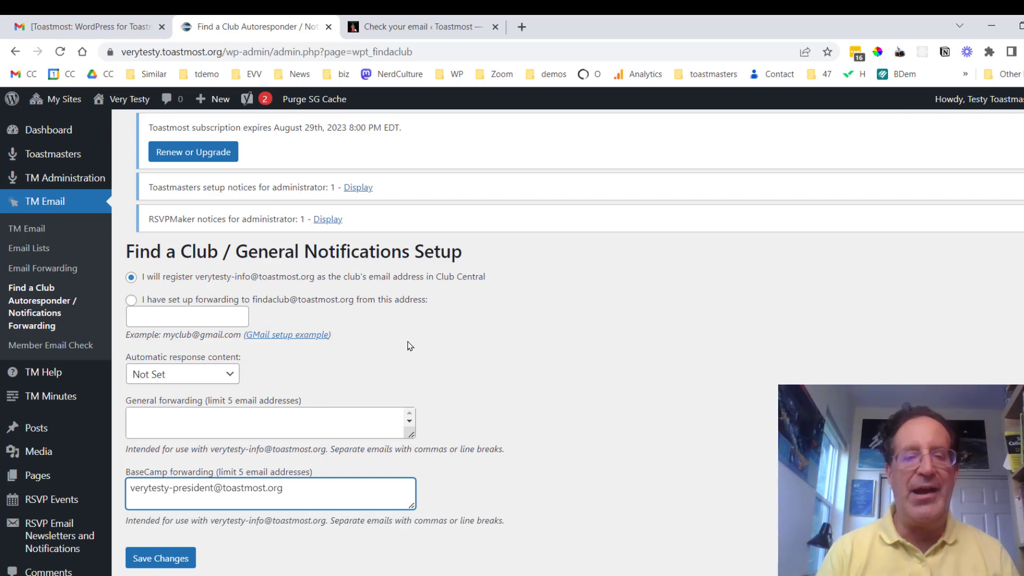
# Set autoresponse content to Create Message; forward general mail to the president and VP Membership addresses.
pyautogui.click(229, 375)
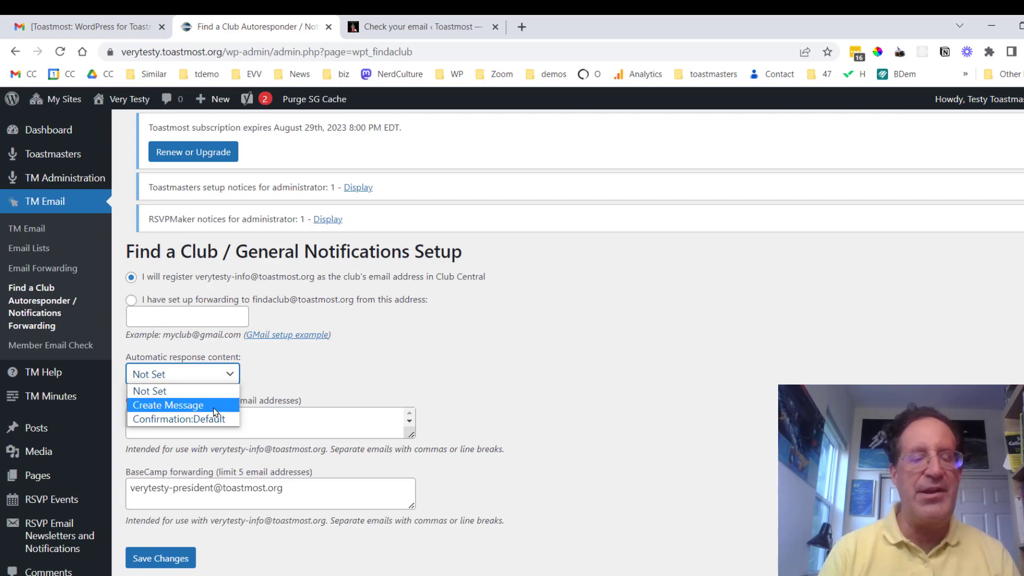
pyautogui.click(192, 405)
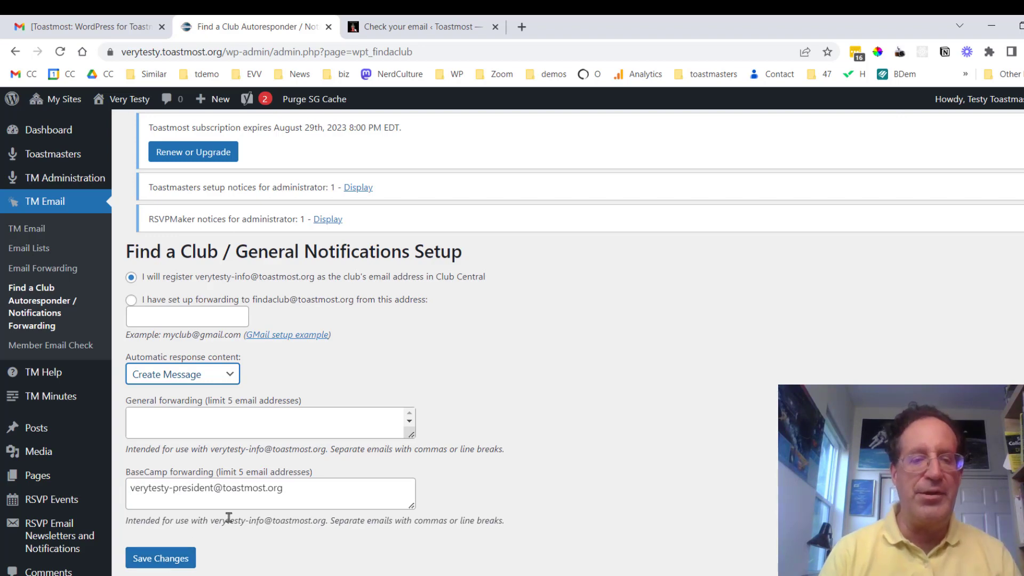
pyautogui.doubleClick(301, 491)
pyautogui.tripleClick(127, 489)
pyautogui.hotkey('ctrl', 'c')
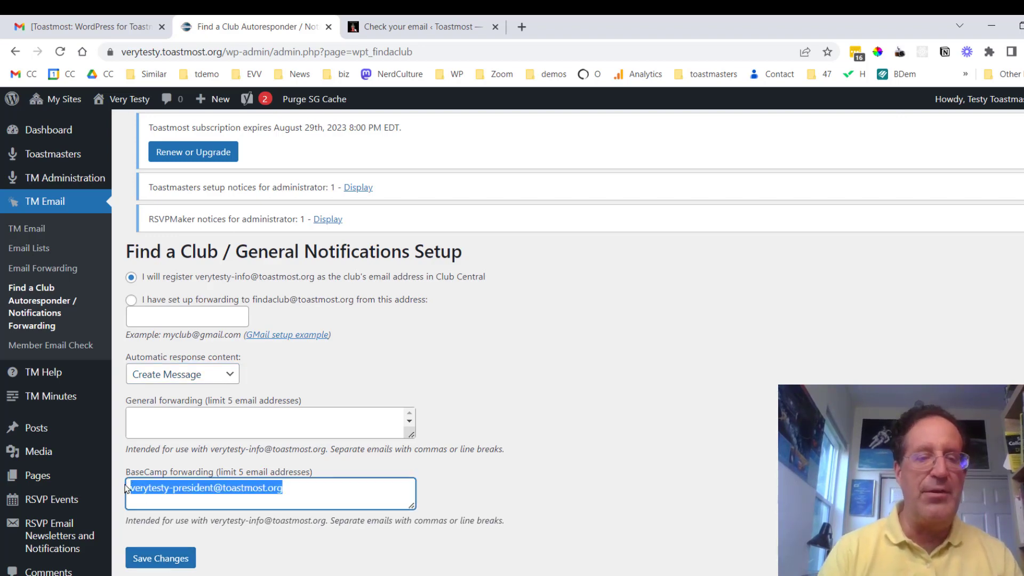
pyautogui.click(255, 423)
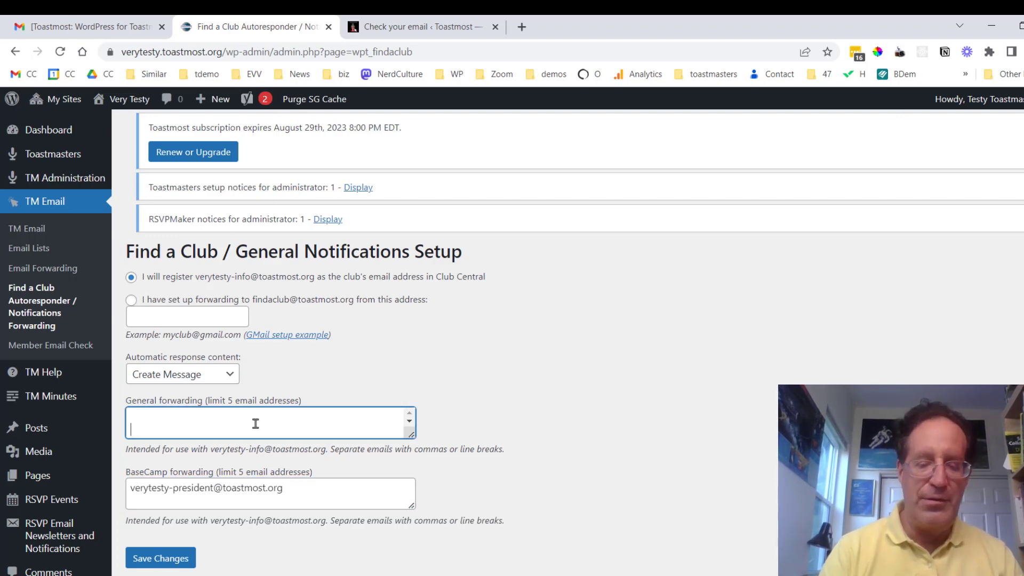
pyautogui.hotkey('ctrl', 'v')
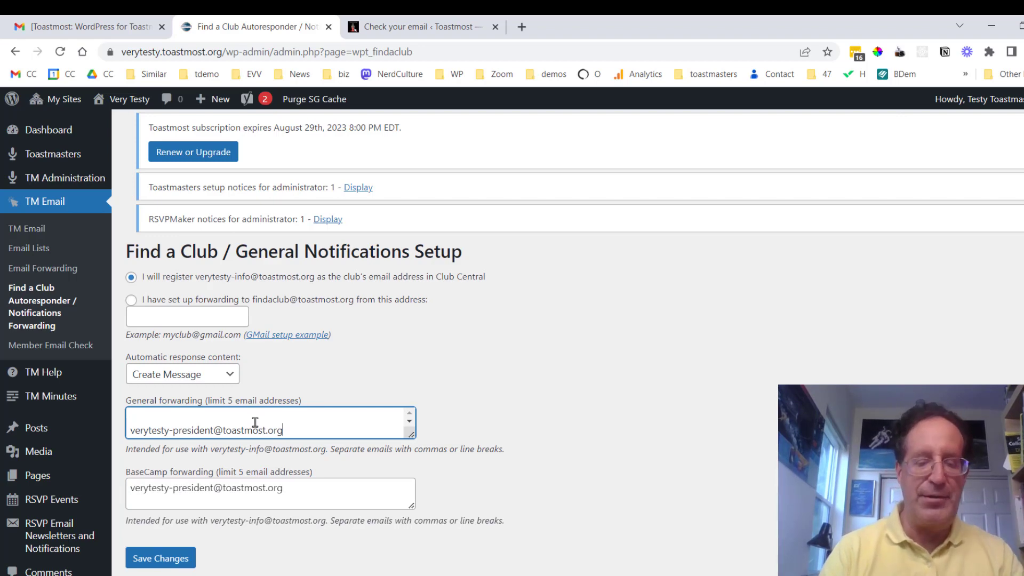
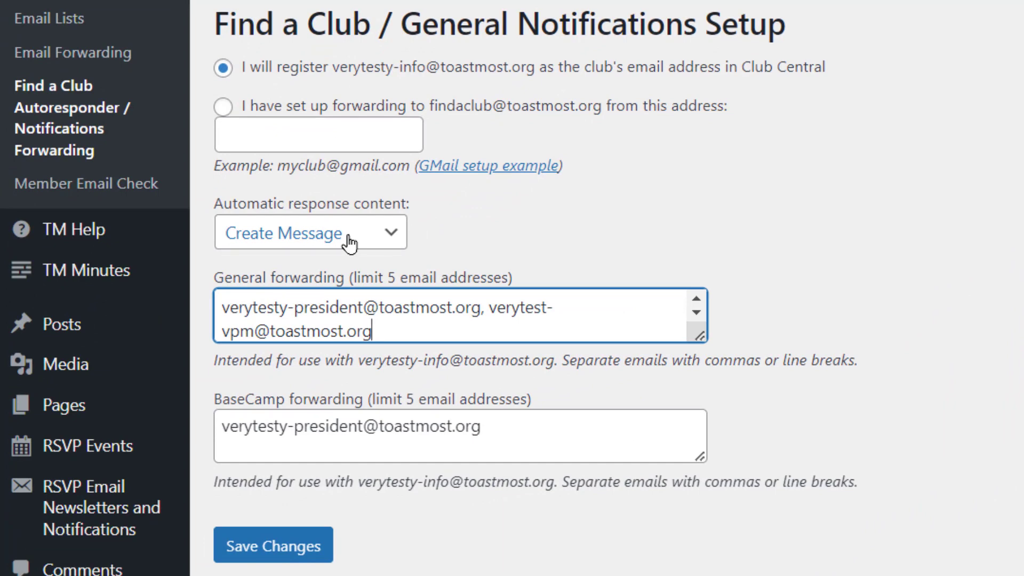
# Save the Find a Club forwarding and autoresponse settings.
pyautogui.click(286, 550)
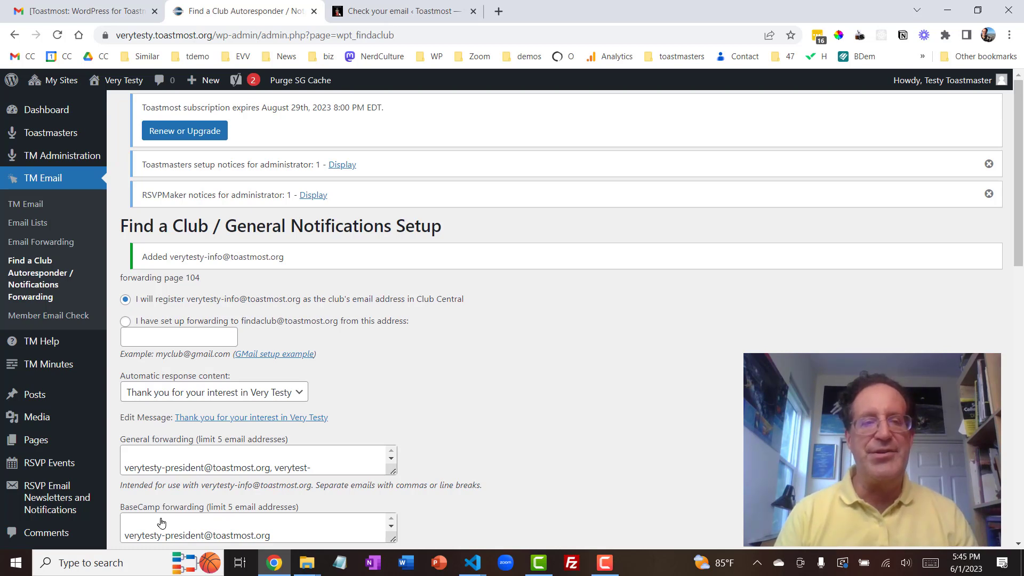
# Switch to Gmail to view the sample 'Visit the Online Presenters Website' autoresponse.
pyautogui.click(75, 11)
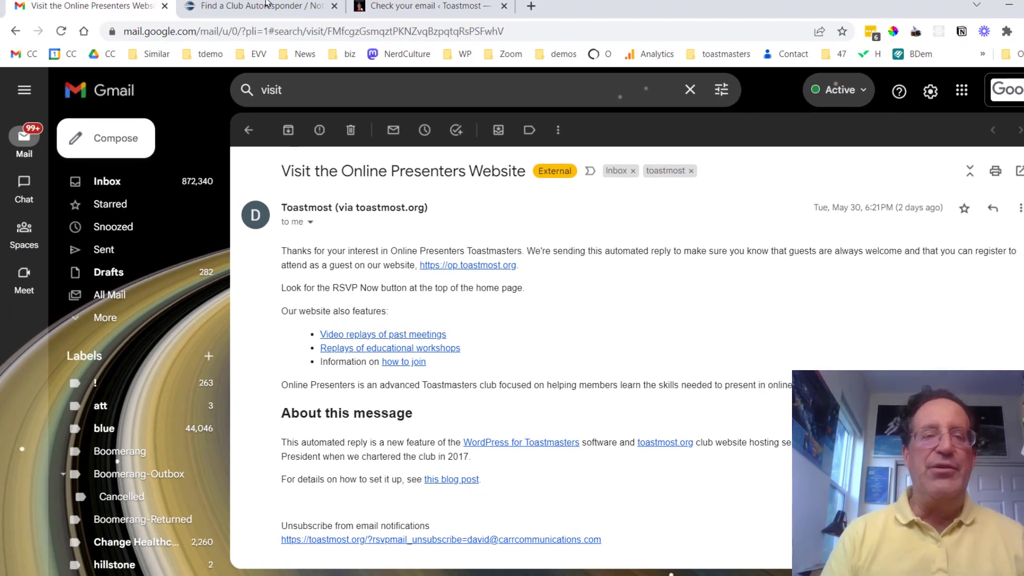
# Return to Find a Club setup and edit the 'Thank you for your interest in Very Testy' message.
pyautogui.click(267, 7)
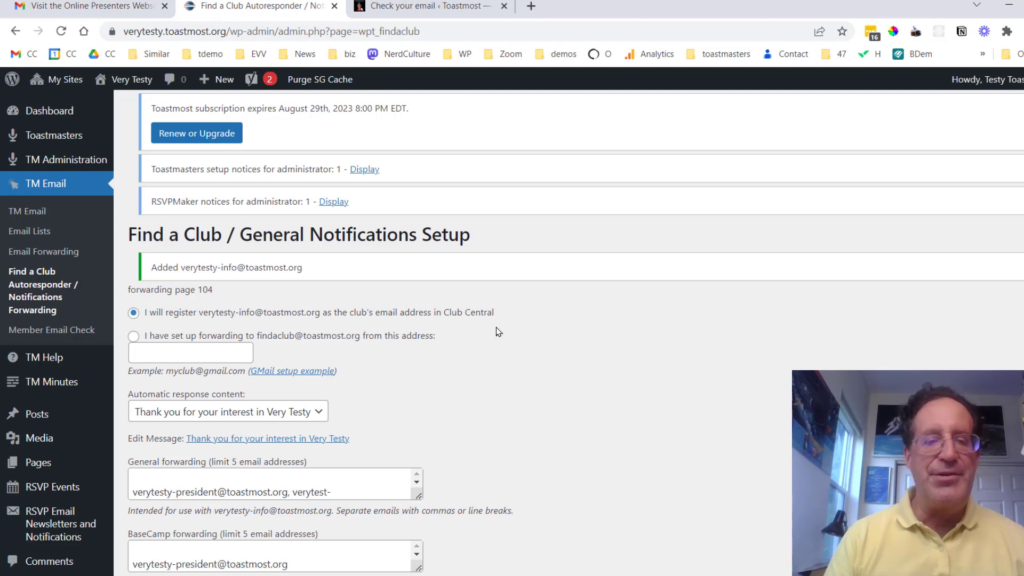
pyautogui.click(269, 443)
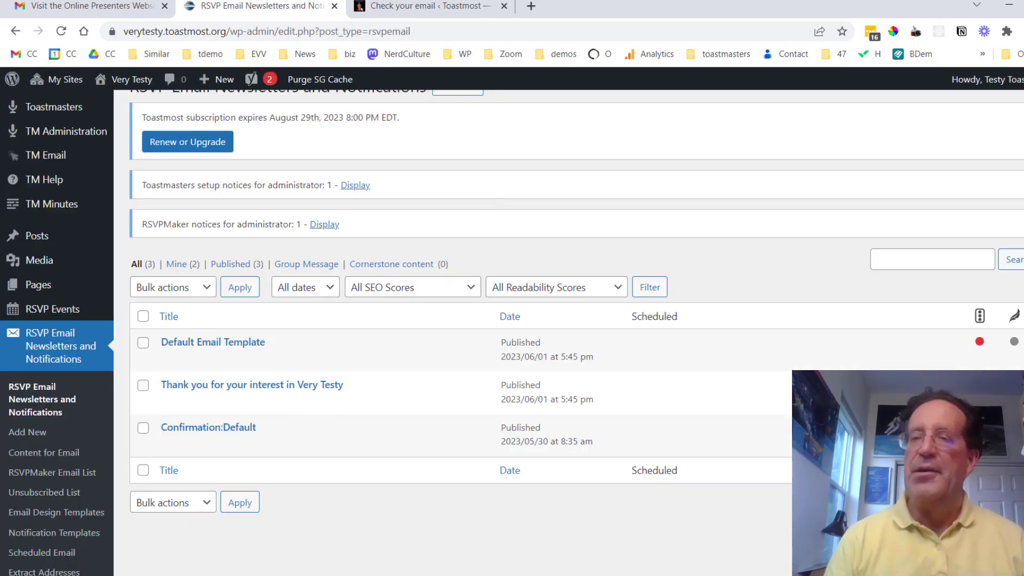
# Scroll through the RSVP Email Newsletters and Notifications list to see the three published items.
pyautogui.scroll(-1, 486, 201)
pyautogui.scroll(-5, 569, 333)
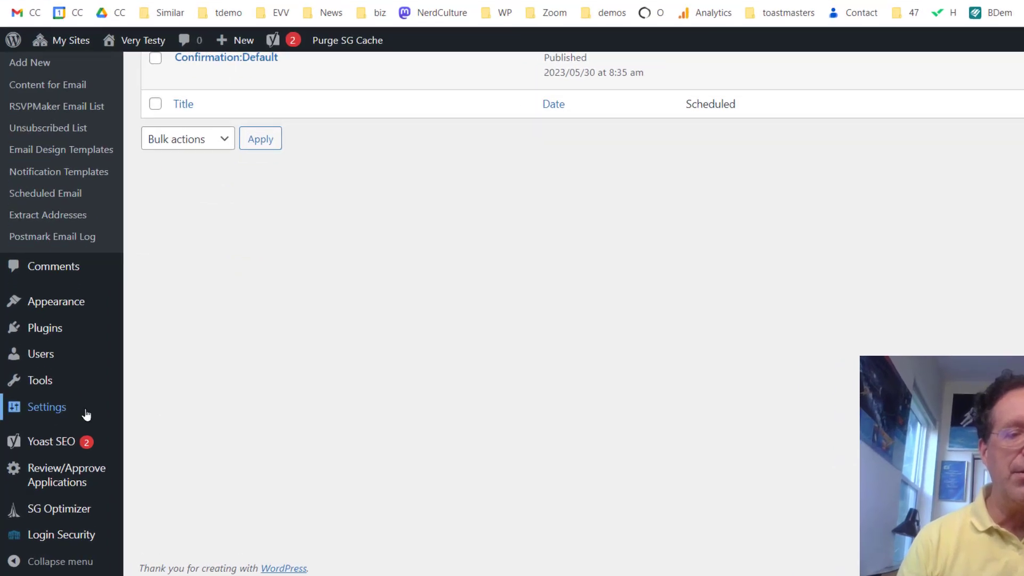
# Open Settings > TM Application Form and review the monthly TI and club dues fields.
pyautogui.moveTo(71, 421)
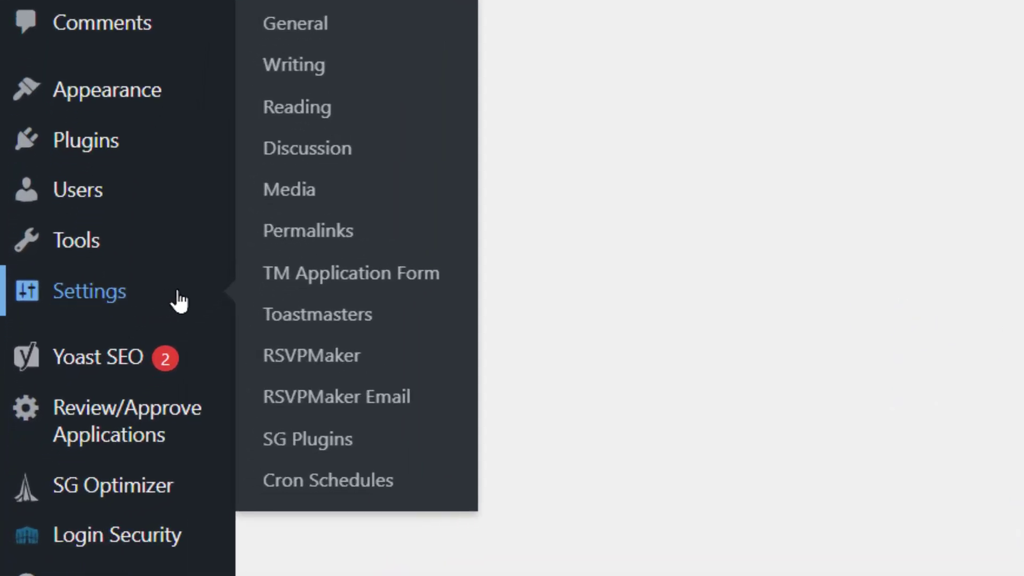
pyautogui.click(333, 283)
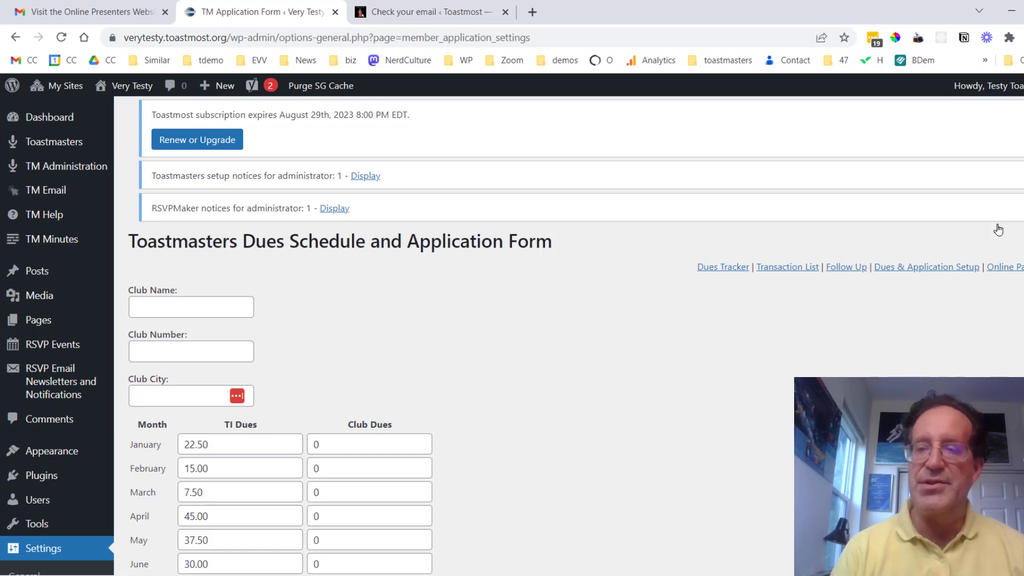
pyautogui.scroll(-5, 420, 252)
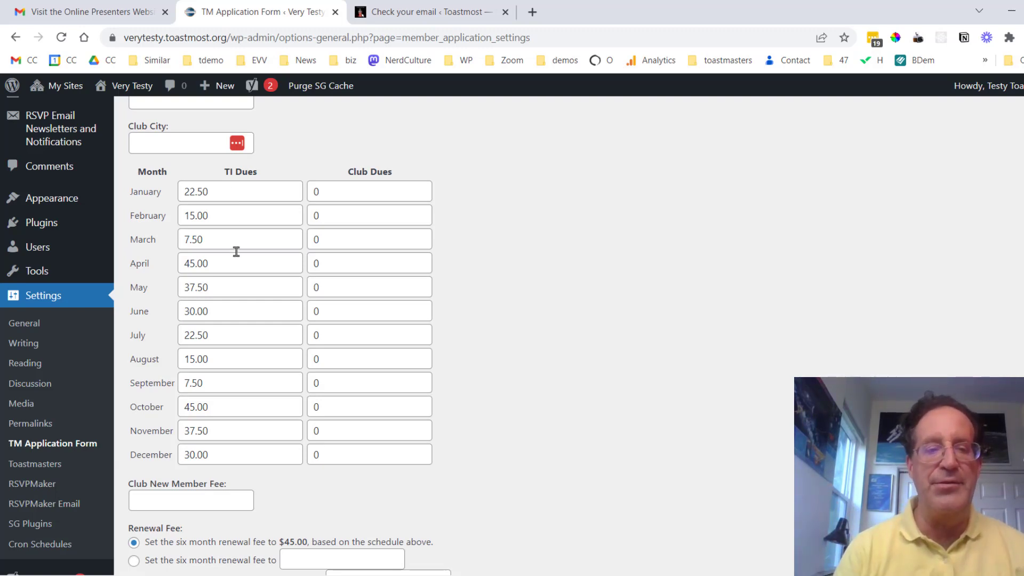
pyautogui.click(229, 267)
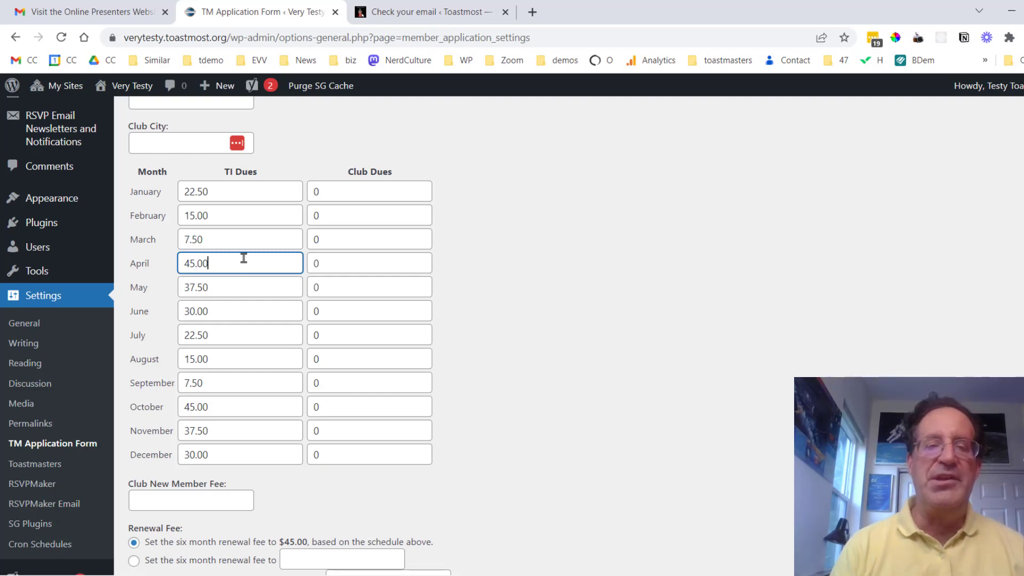
pyautogui.click(350, 188)
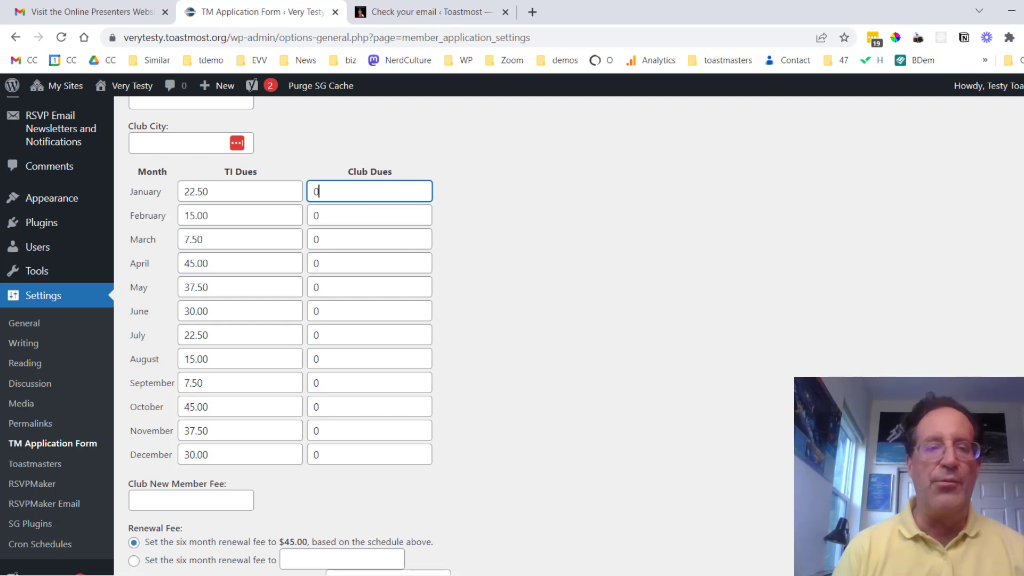
pyautogui.scroll(2, 512, 320)
pyautogui.scroll(-4, 512, 320)
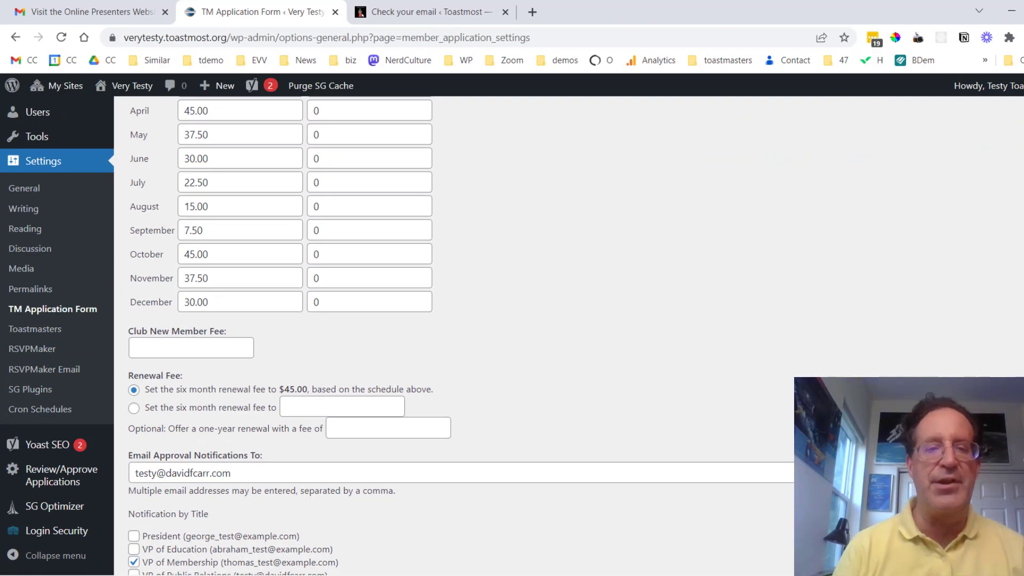
pyautogui.scroll(5, 735, 226)
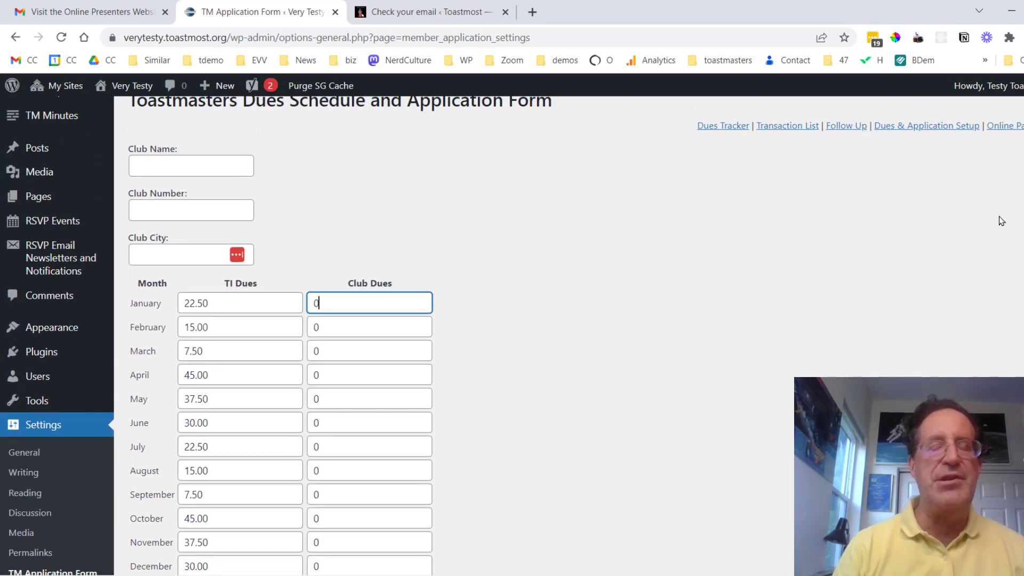
# Enter club name Very Testy Toastmasters, number 1234 and city Lake Woebegon.
pyautogui.click(211, 166)
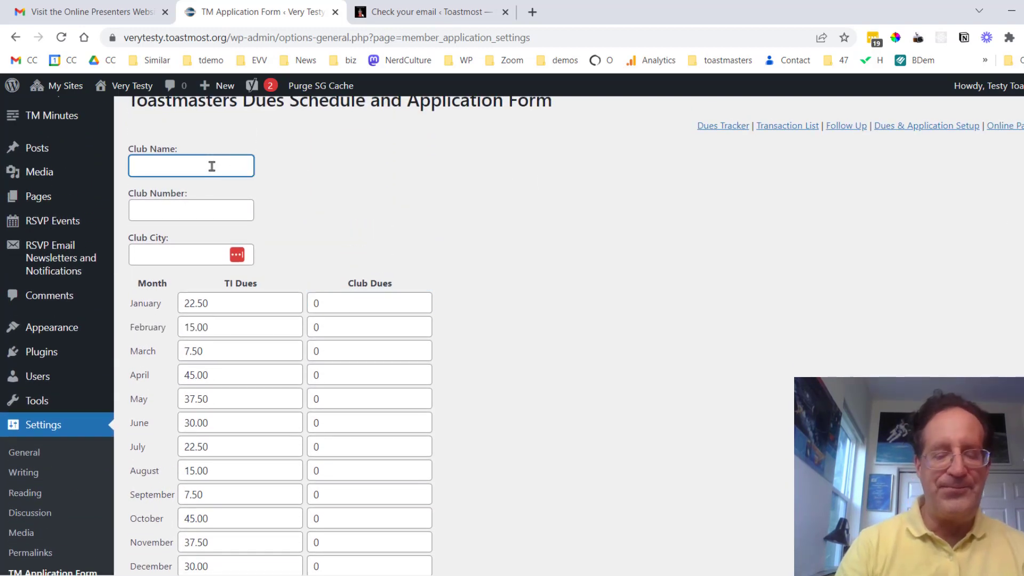
pyautogui.write('Very ')
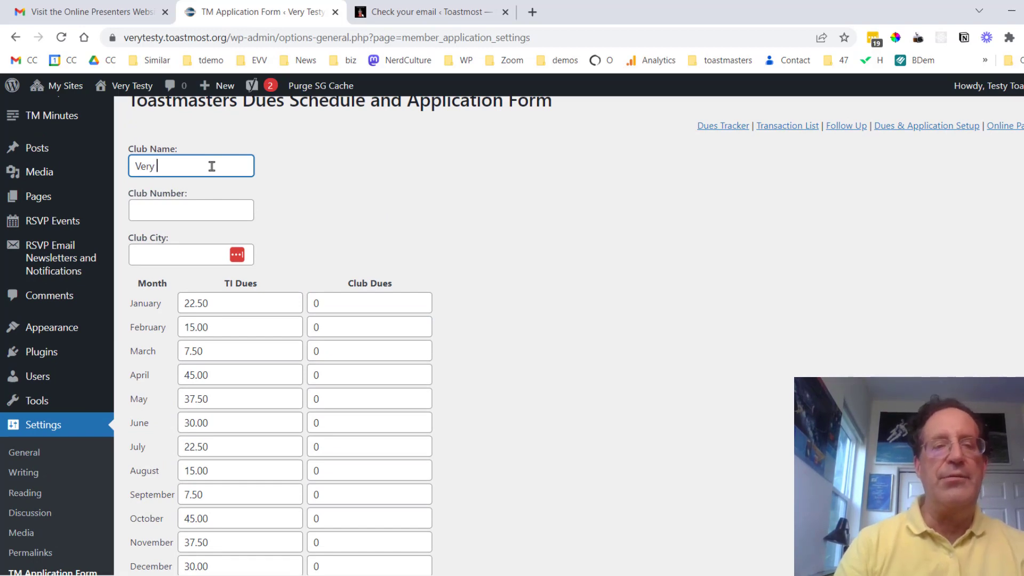
pyautogui.write('Toasty')
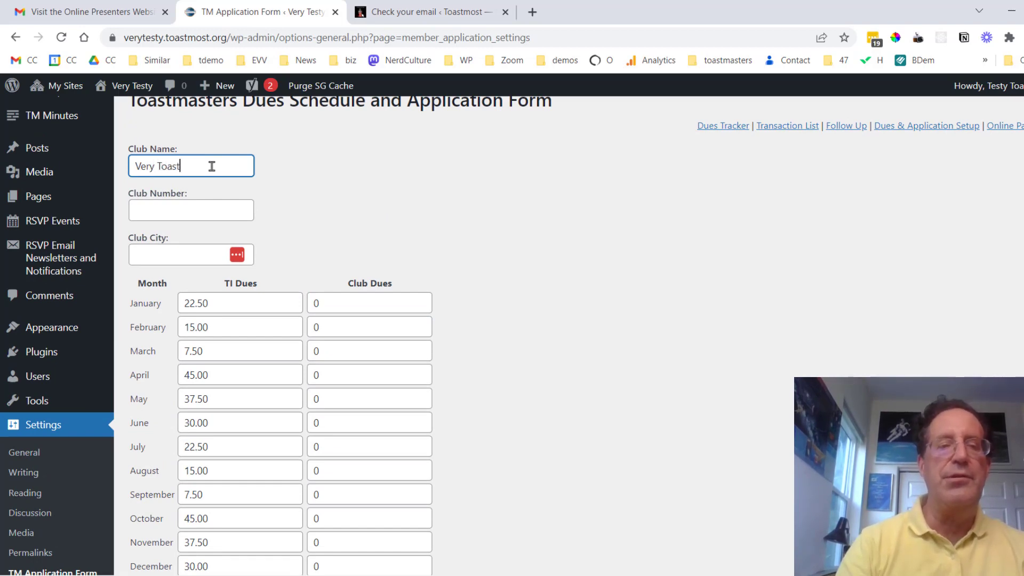
pyautogui.press('BackSpace')
pyautogui.press('BackSpace')
pyautogui.press('BackSpace')
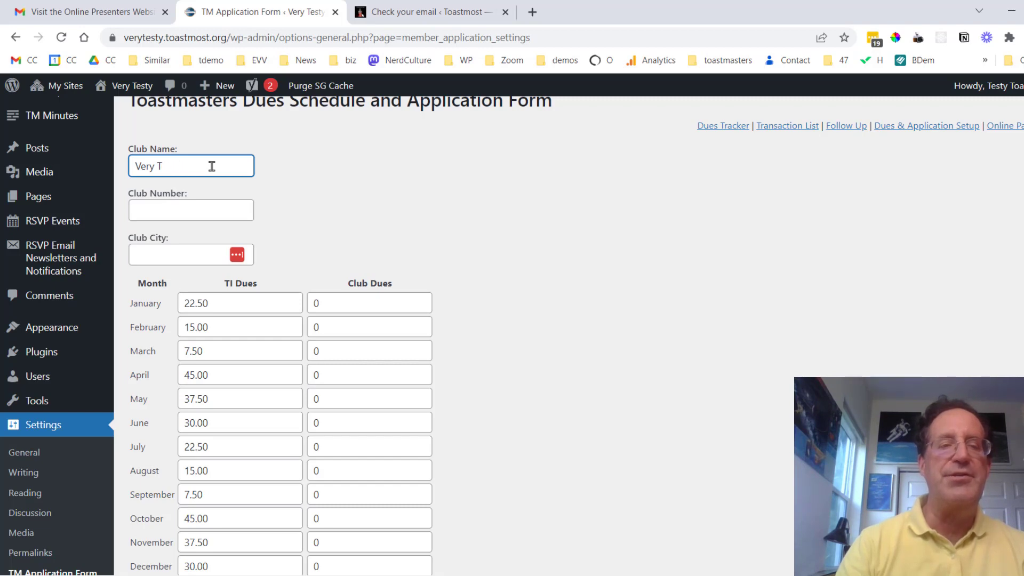
pyautogui.write('sty Toa')
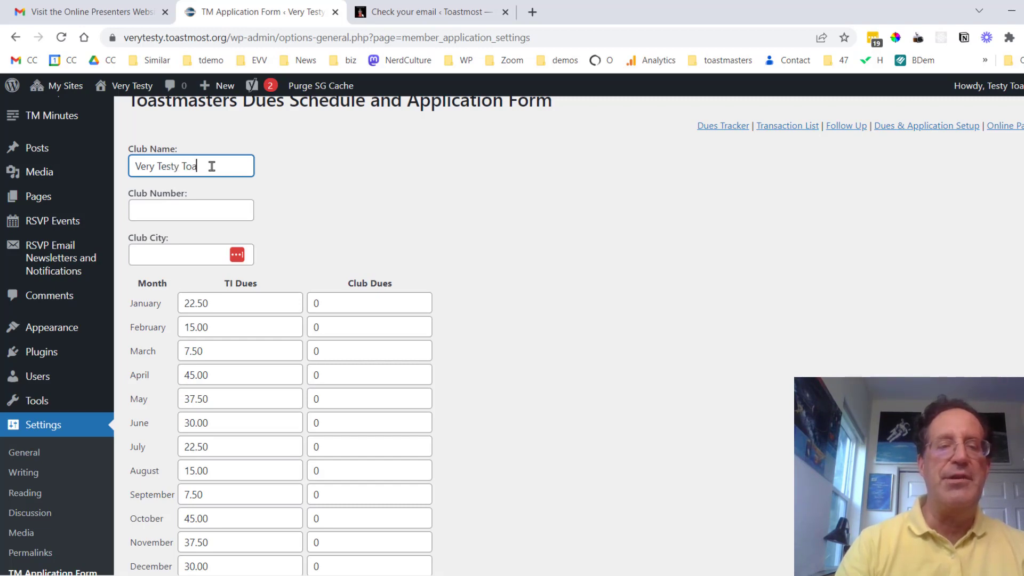
pyautogui.write('stmastee')
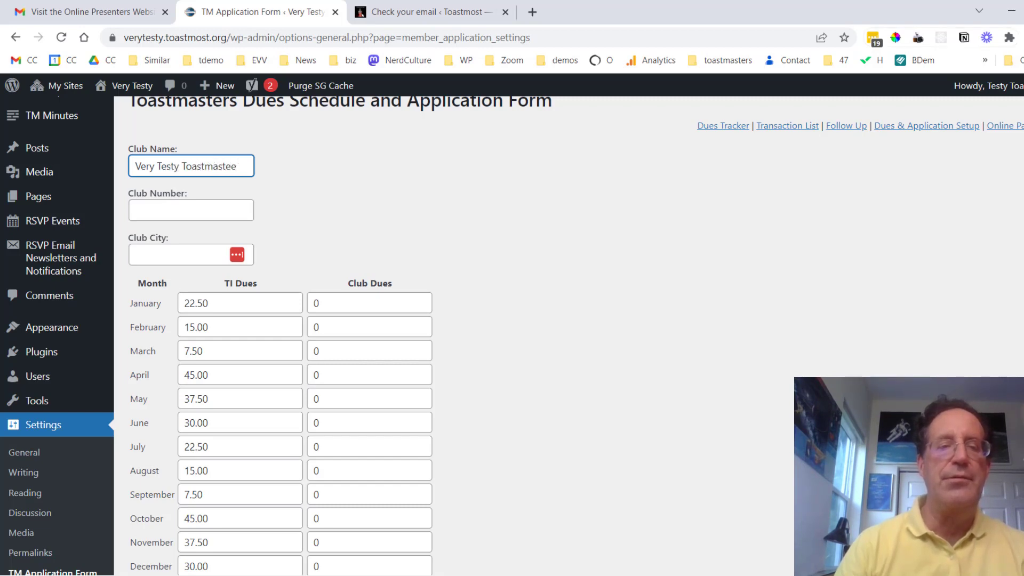
pyautogui.press('BackSpace')
pyautogui.press('BackSpace')
pyautogui.write('ers')
pyautogui.press('Tab')
pyautogui.write('1234')
pyautogui.press('Tab')
pyautogui.write('Lake wo')
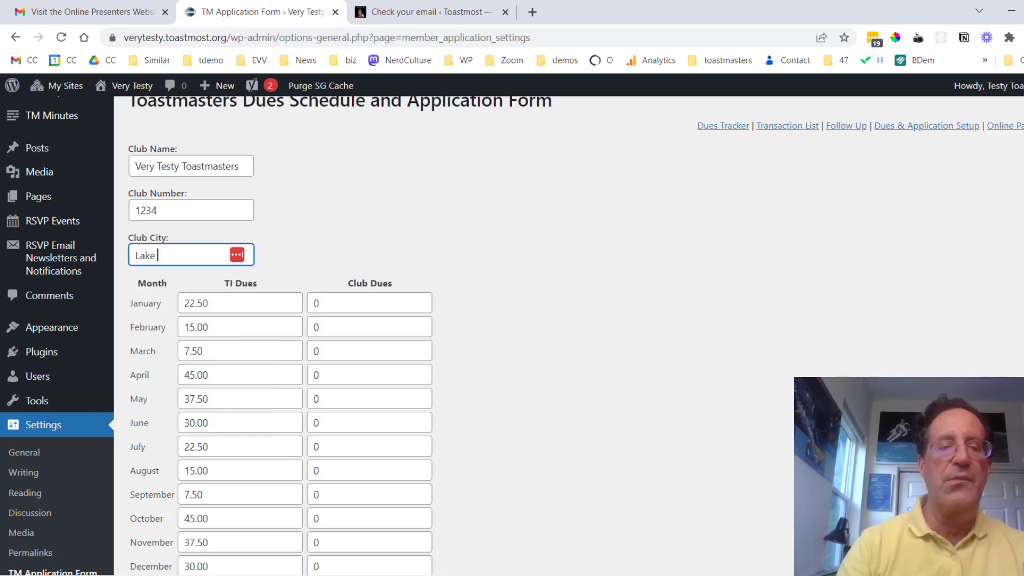
pyautogui.press('BackSpace')
pyautogui.press('BackSpace')
pyautogui.write('Woebegon')
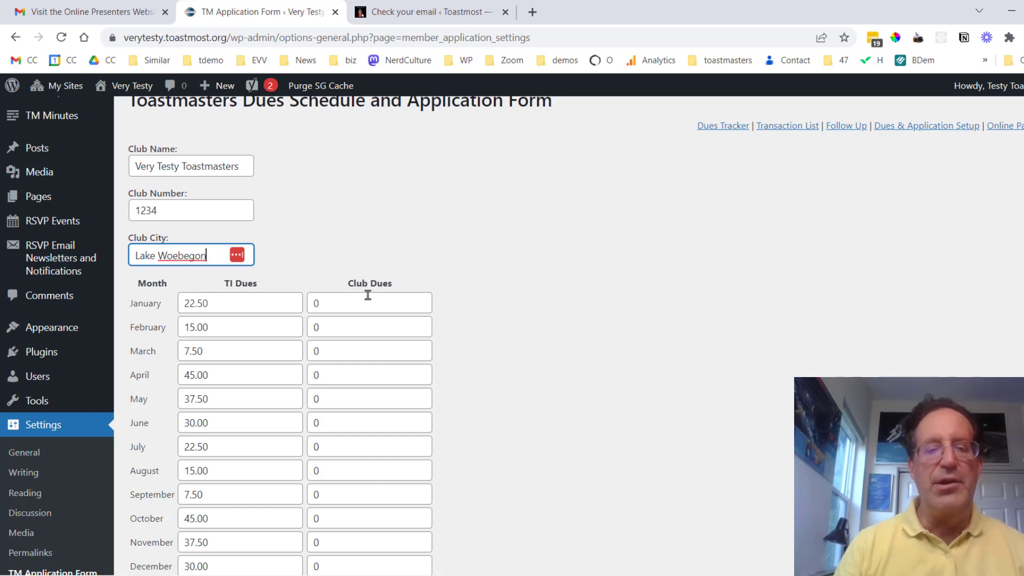
# Set the January, February and March club dues to 10.
pyautogui.doubleClick(338, 303)
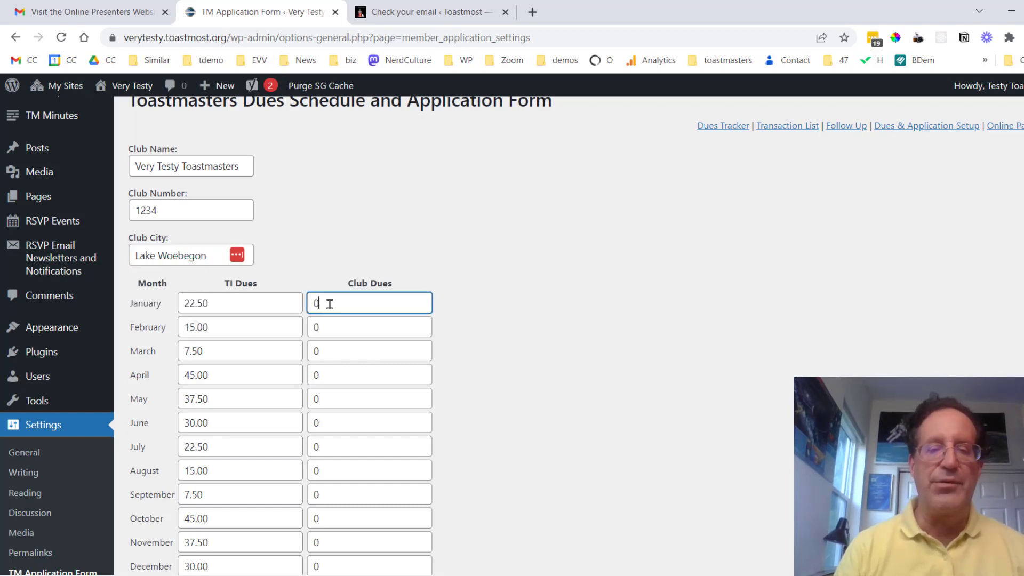
pyautogui.write('10')
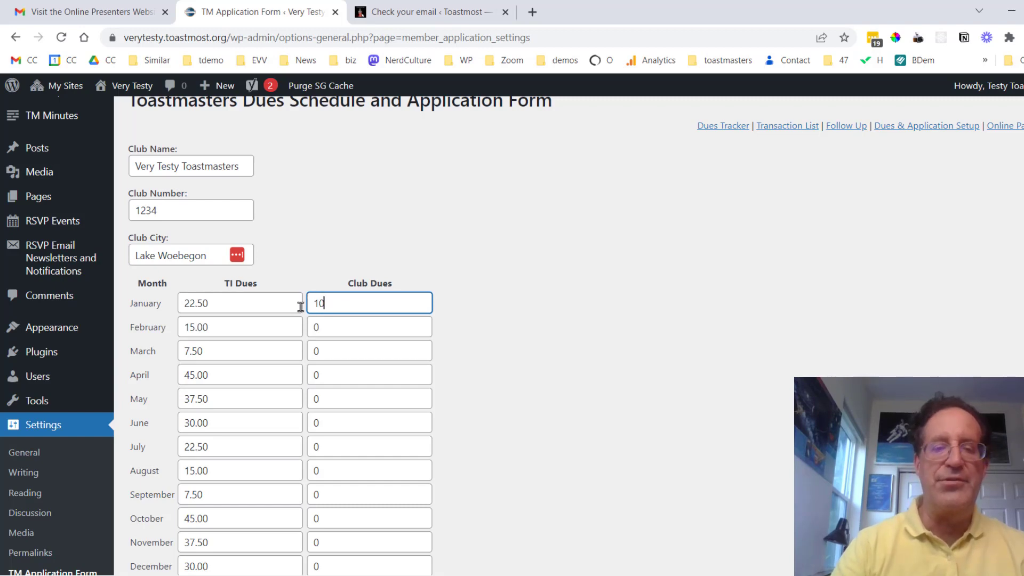
pyautogui.press('Tab')
pyautogui.press('Tab')
pyautogui.write('1')
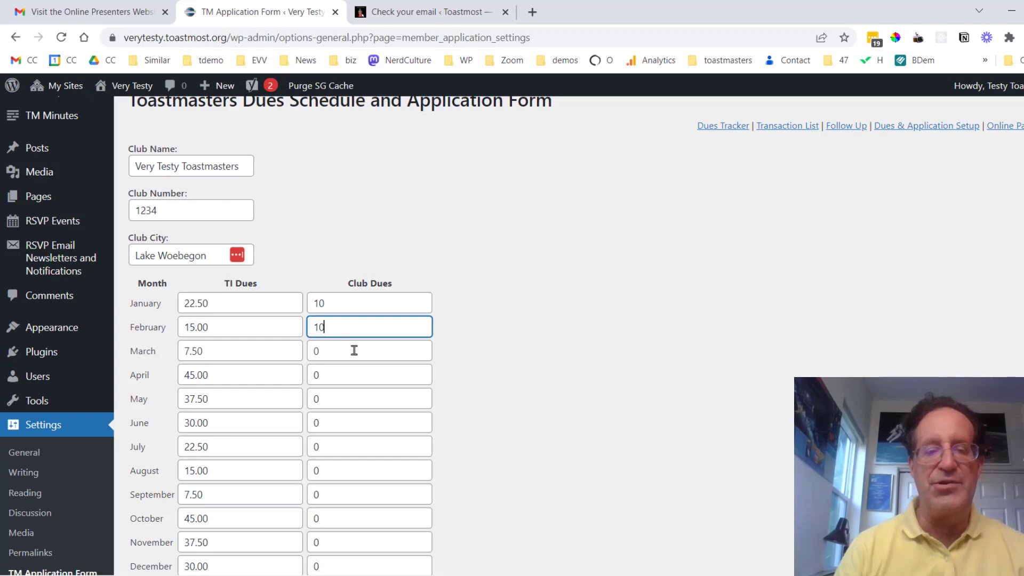
pyautogui.press('Tab')
pyautogui.write('10')
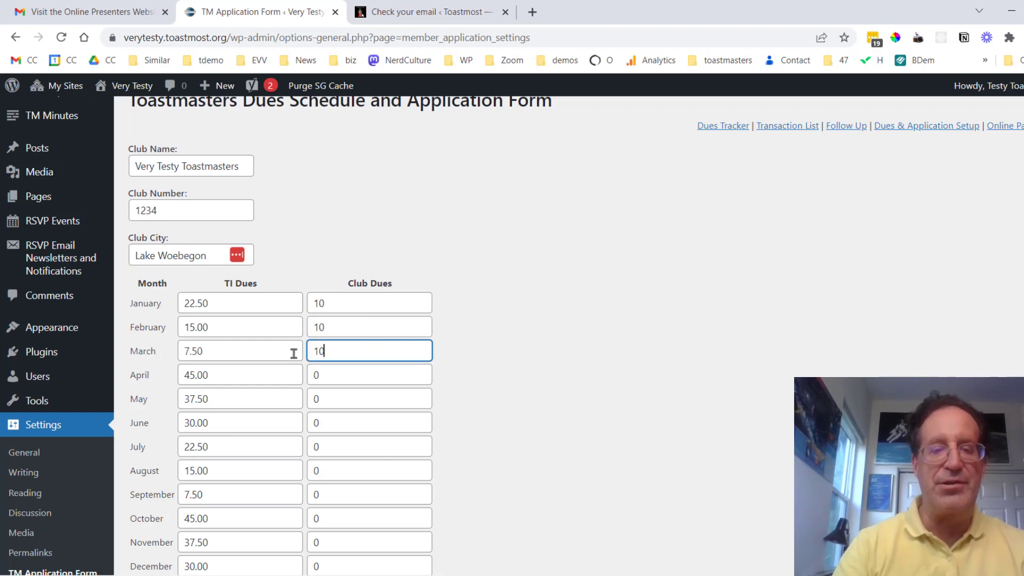
pyautogui.click(354, 378)
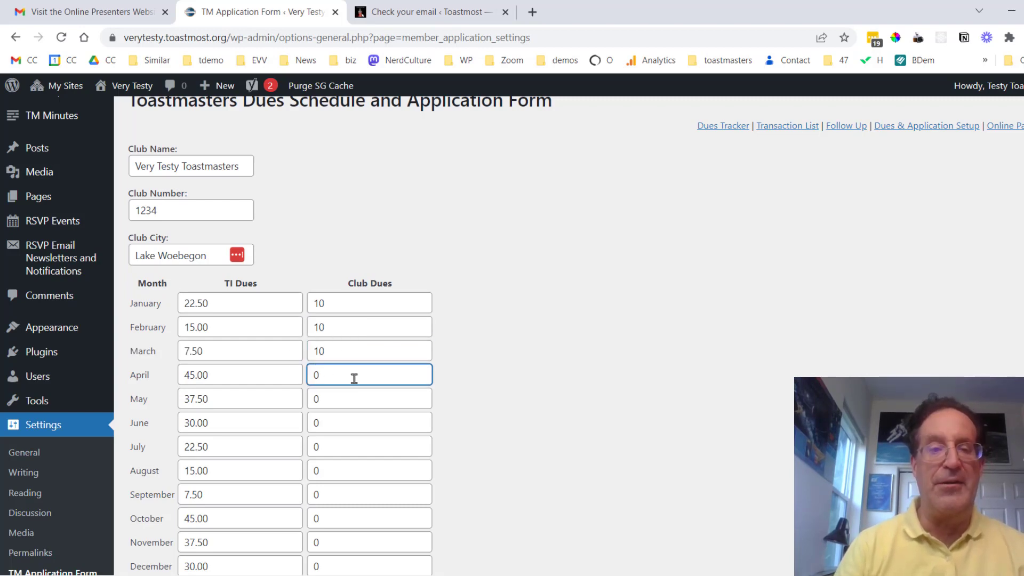
pyautogui.scroll(-8, 512, 335)
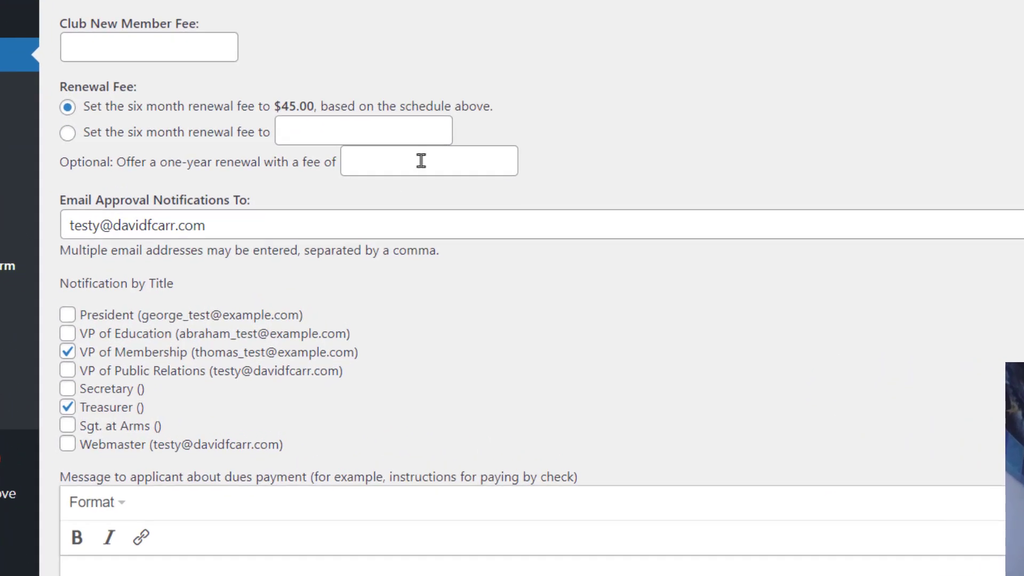
pyautogui.click(421, 161)
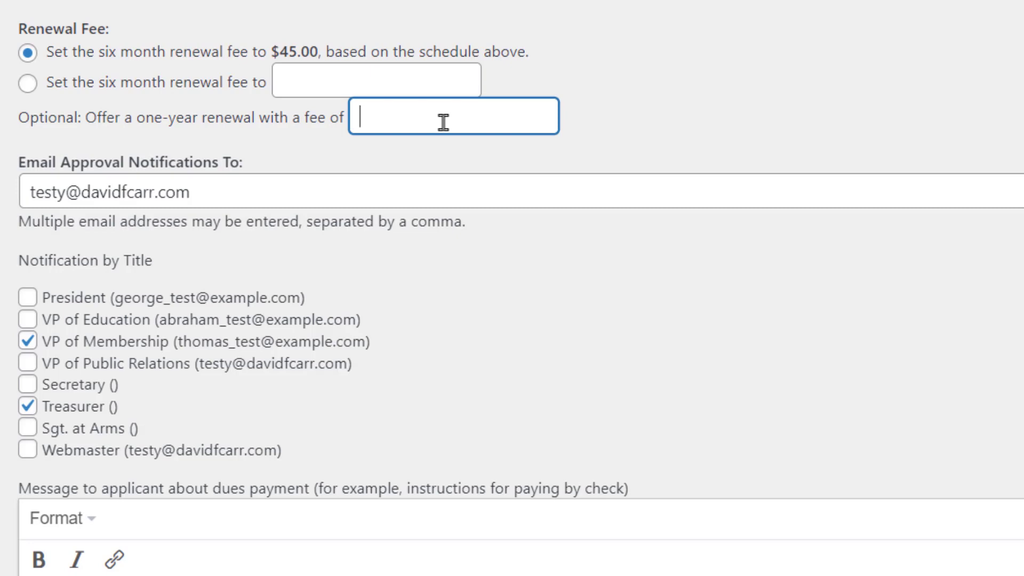
pyautogui.click(306, 189)
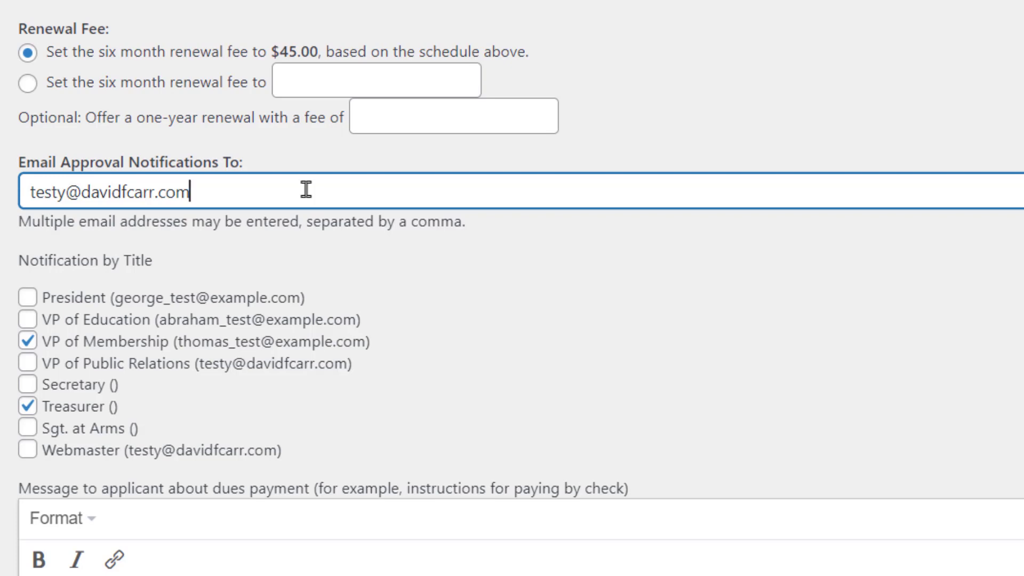
pyautogui.scroll(-5, 512, 287)
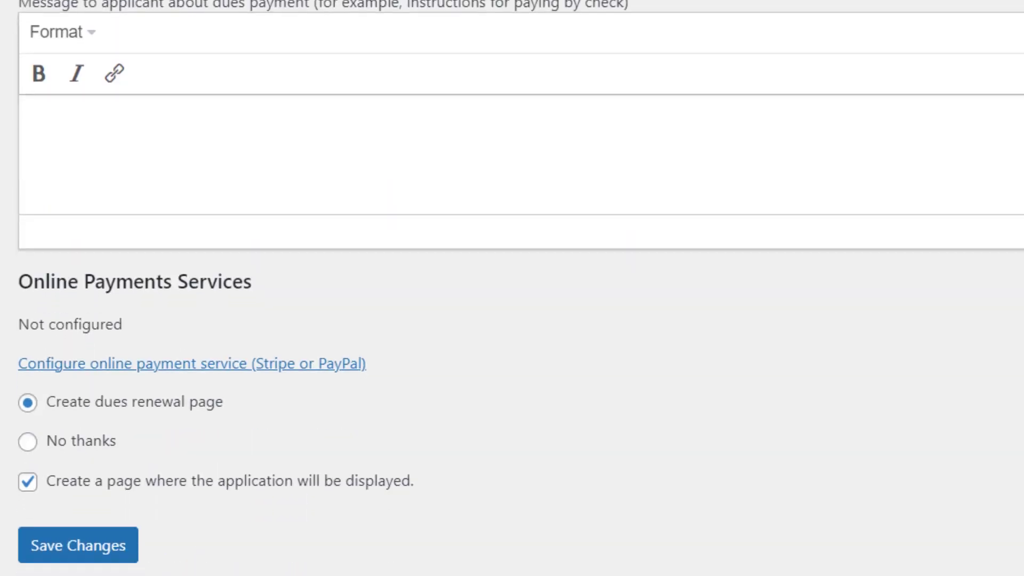
pyautogui.click(448, 167)
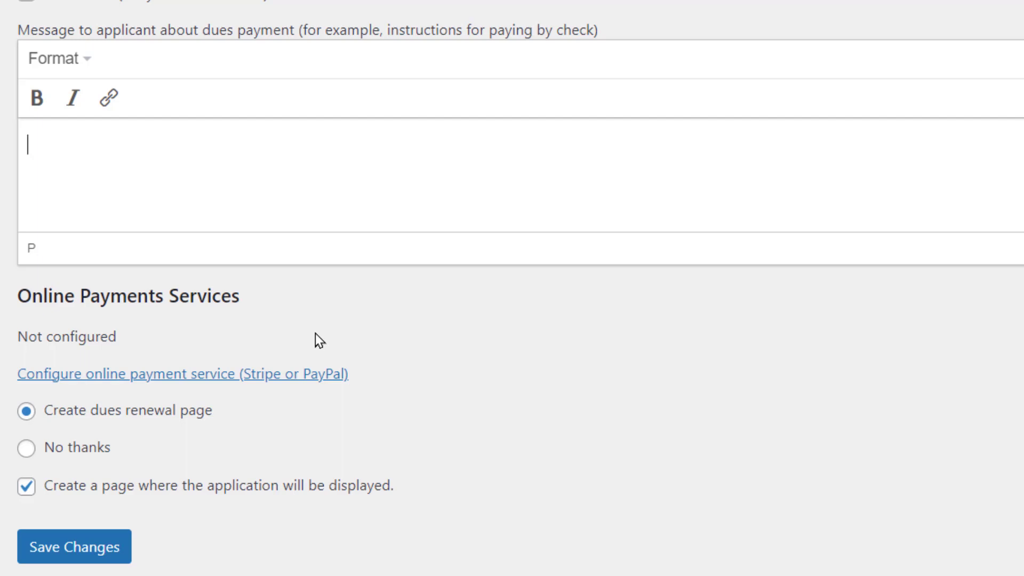
# Save the dues schedule settings and scroll to the Application page's Step 1 form.
pyautogui.click(77, 547)
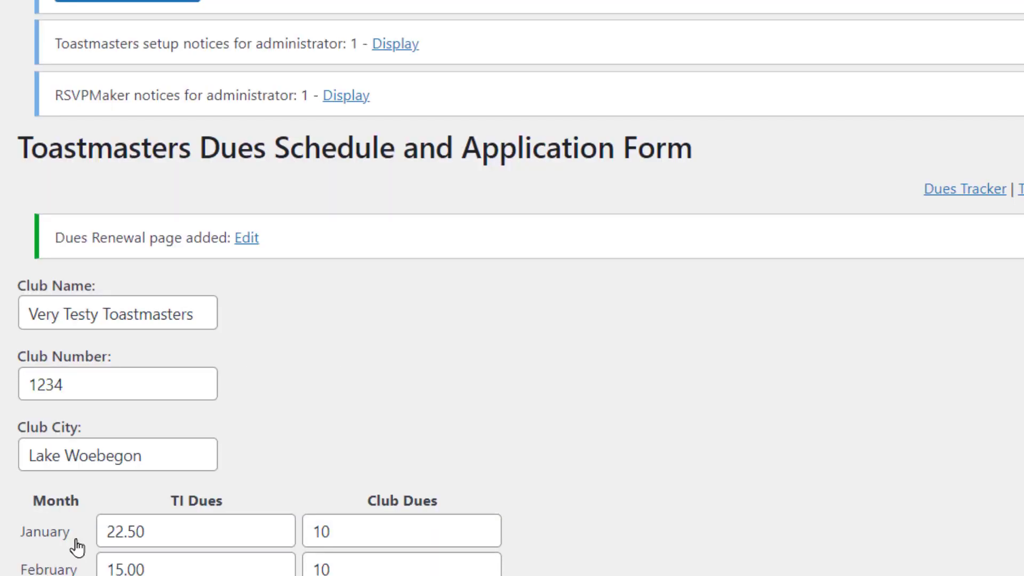
pyautogui.scroll(-15, 75, 544)
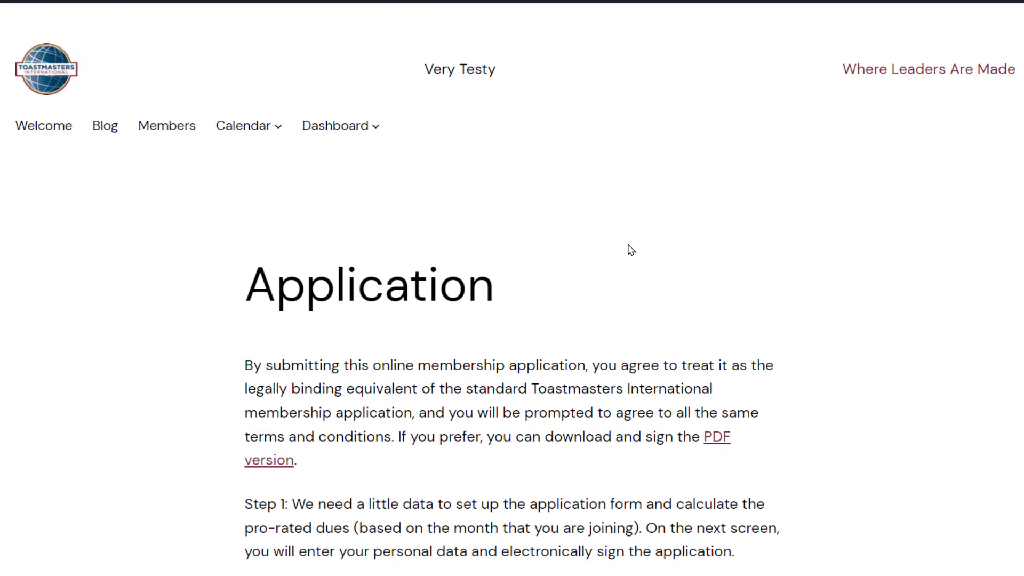
pyautogui.scroll(-8, 512, 298)
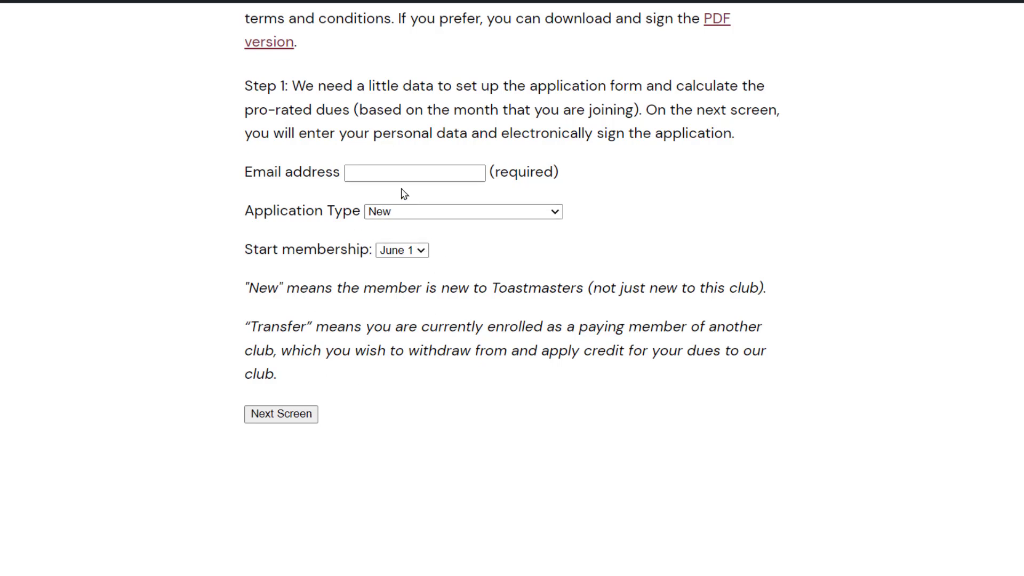
# Enter the applicant's email address and continue to the prefilled Club Information form.
pyautogui.click(419, 167)
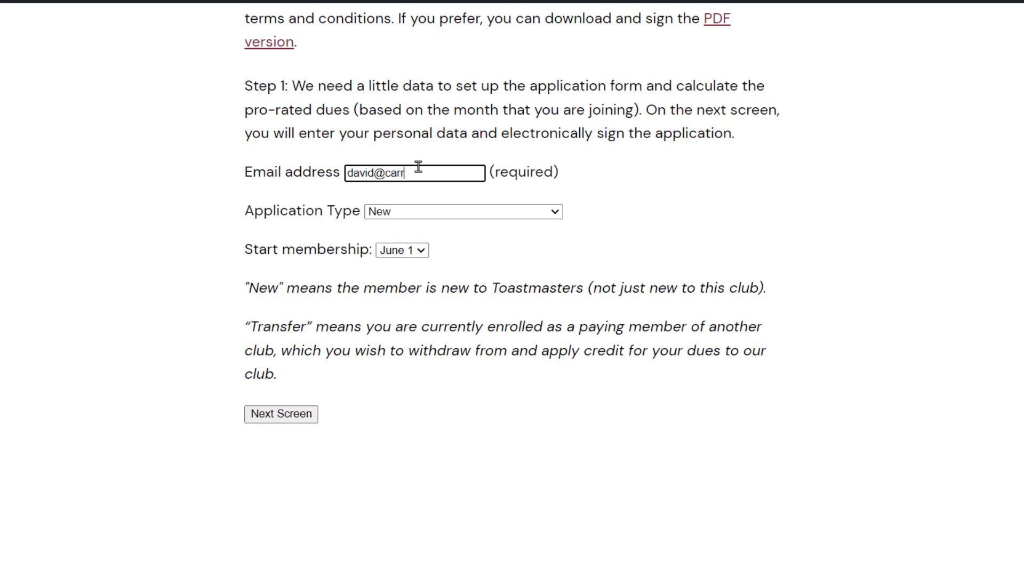
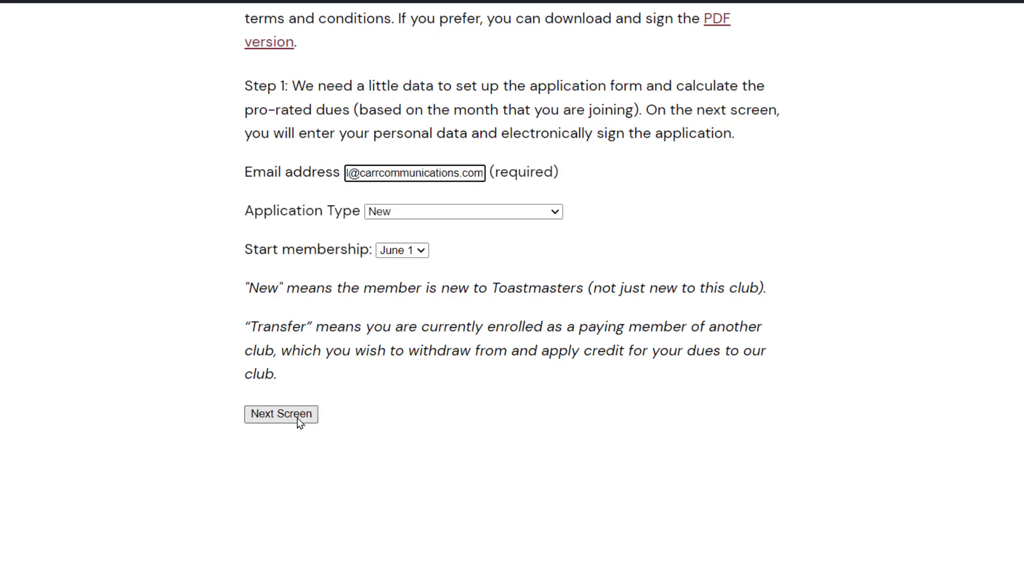
pyautogui.click(291, 417)
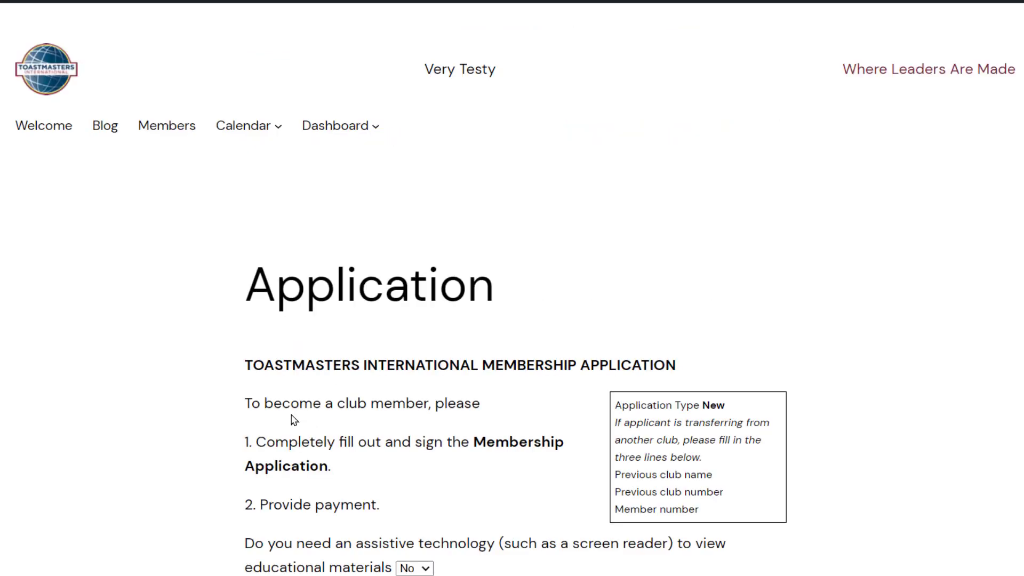
pyautogui.scroll(-10, 512, 288)
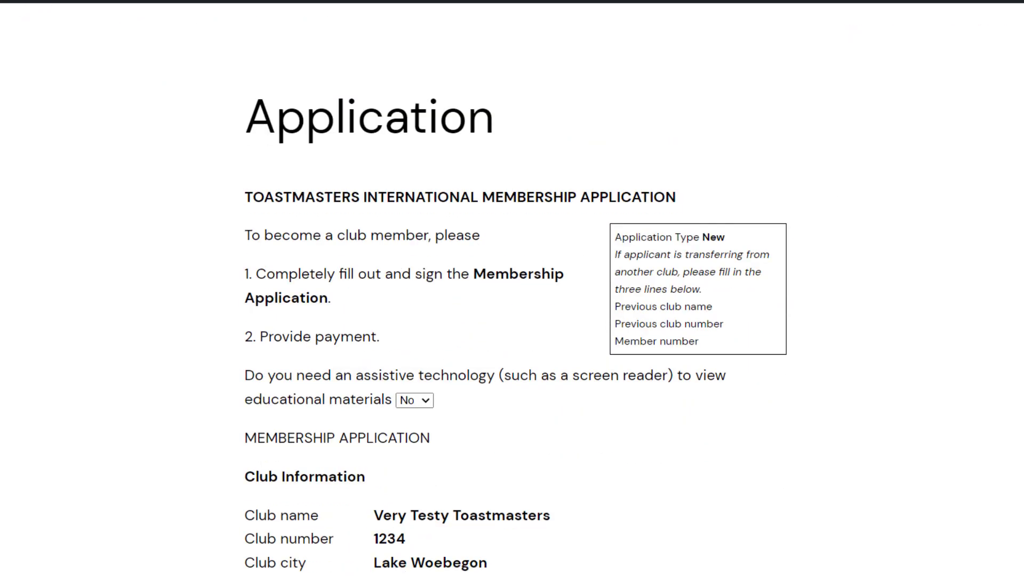